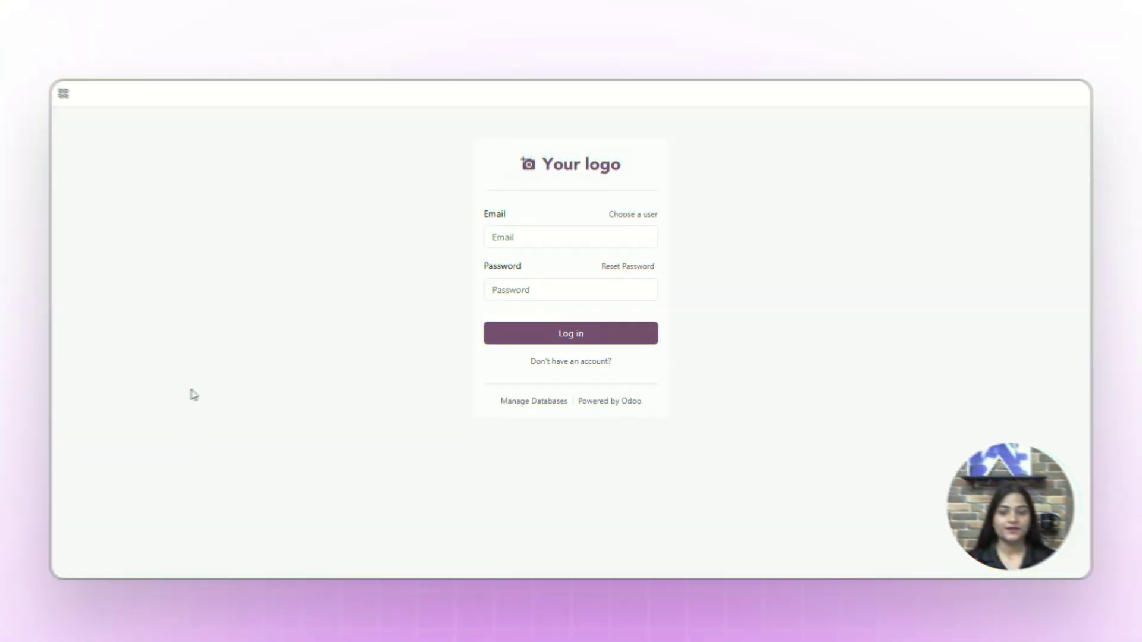
Log in to Odoo with the administrator credentials and open the Power BI Connector configuration
{"action": "left_click", "coordinate": [529, 244]}
{"action": "type", "text": "ad"}
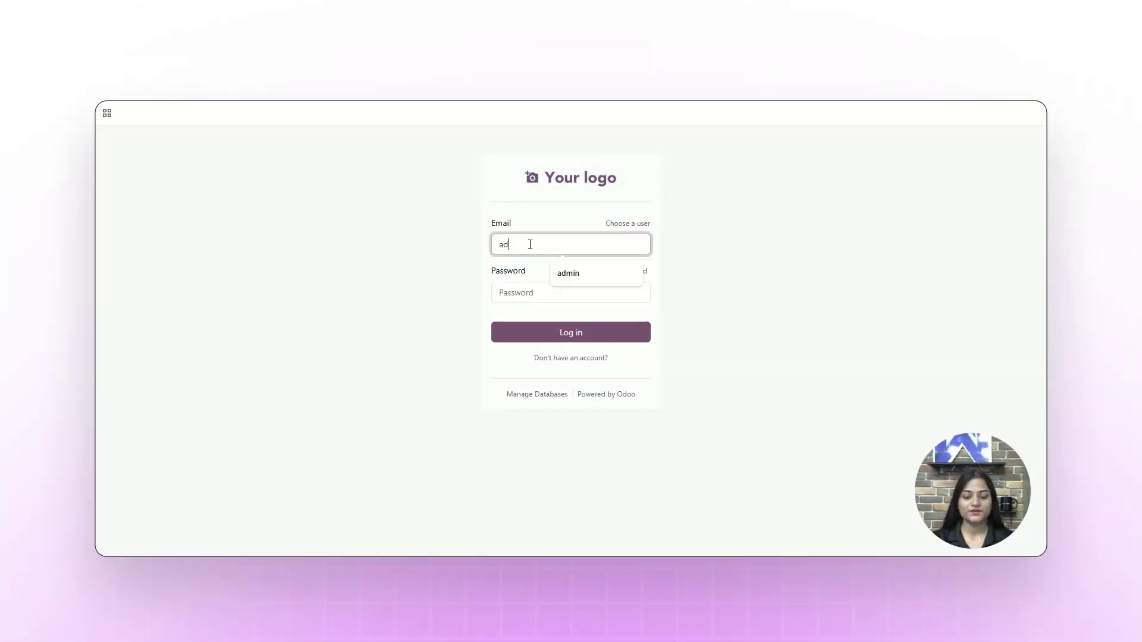
{"action": "type", "text": "min"}
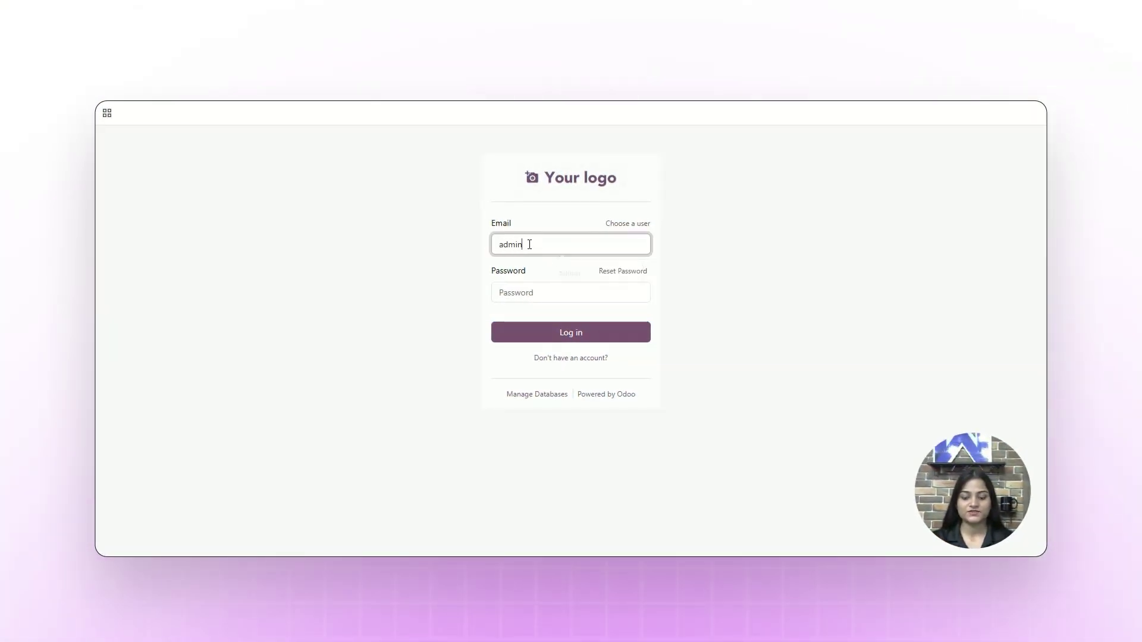
{"action": "key", "text": "Tab"}
{"action": "type", "text": "admin"}
{"action": "key", "text": "Return"}
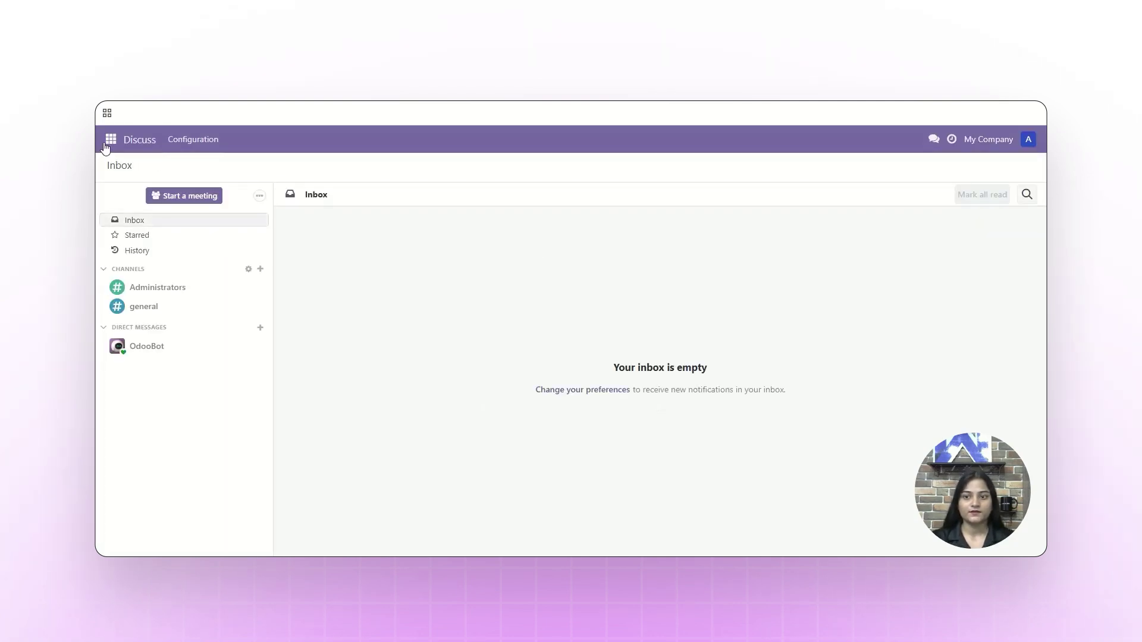
{"action": "left_click", "coordinate": [109, 141]}
{"action": "left_click", "coordinate": [122, 185]}
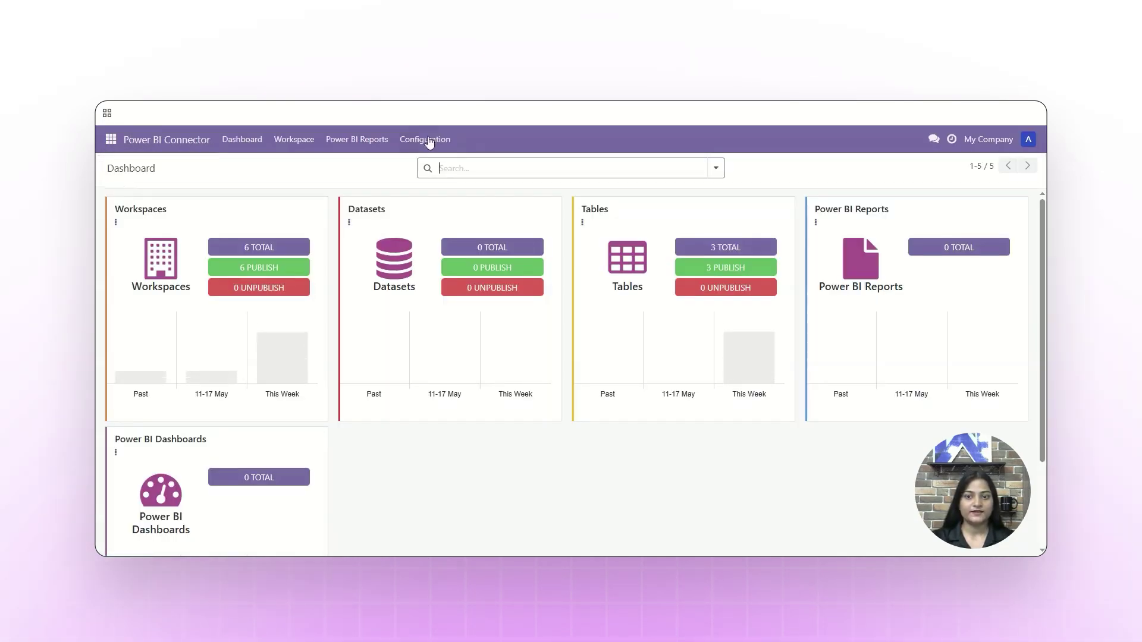
{"action": "left_click", "coordinate": [427, 139]}
Tick Powerbi Fabric in connector settings, save, and open Workspace > Workspace list
{"action": "left_click", "coordinate": [427, 183]}
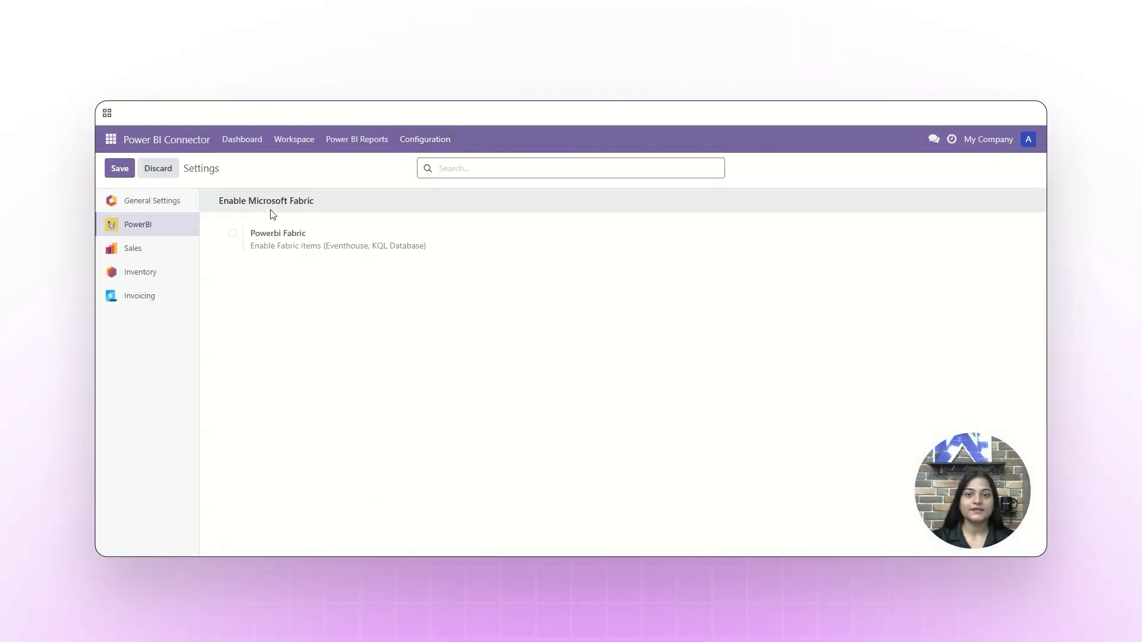
{"action": "left_click", "coordinate": [232, 235]}
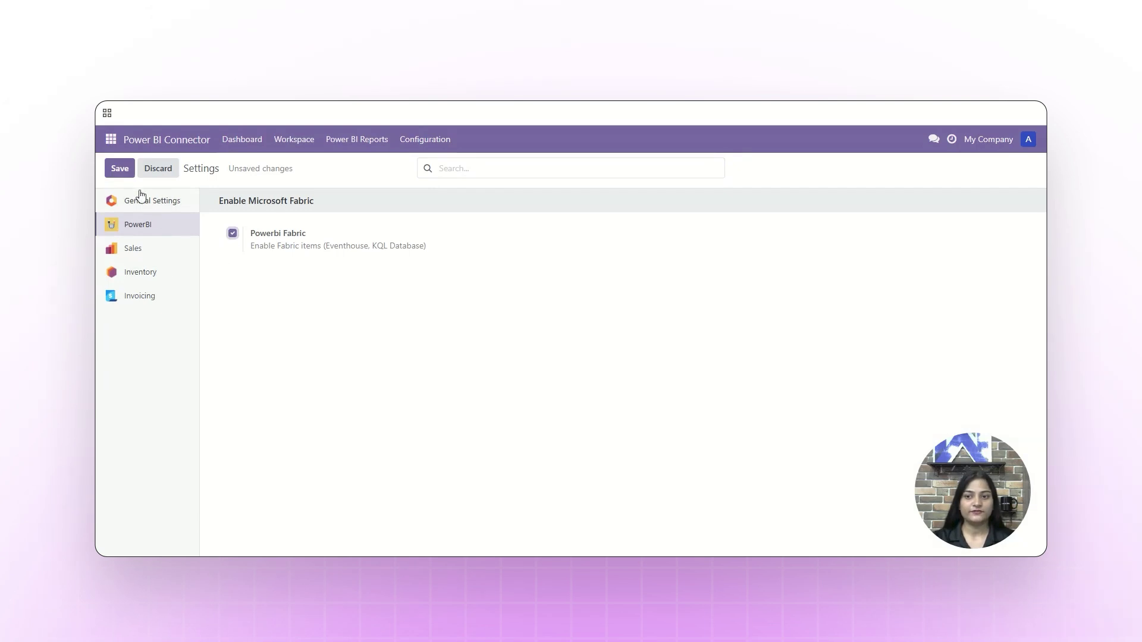
{"action": "left_click", "coordinate": [118, 167]}
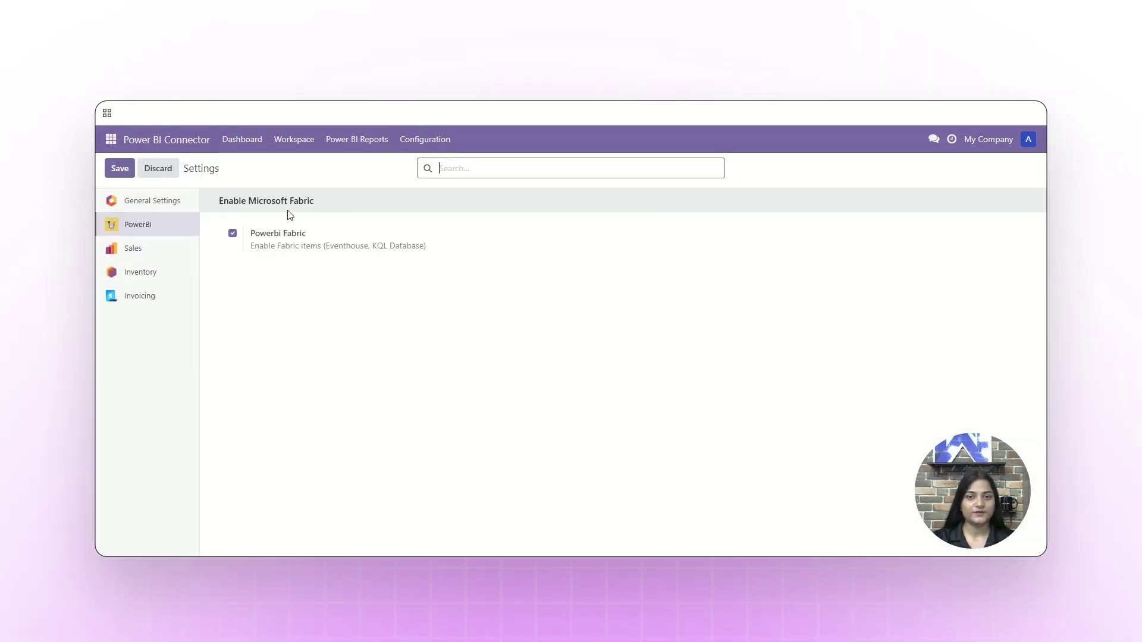
{"action": "left_click", "coordinate": [299, 142]}
{"action": "left_click", "coordinate": [299, 171]}
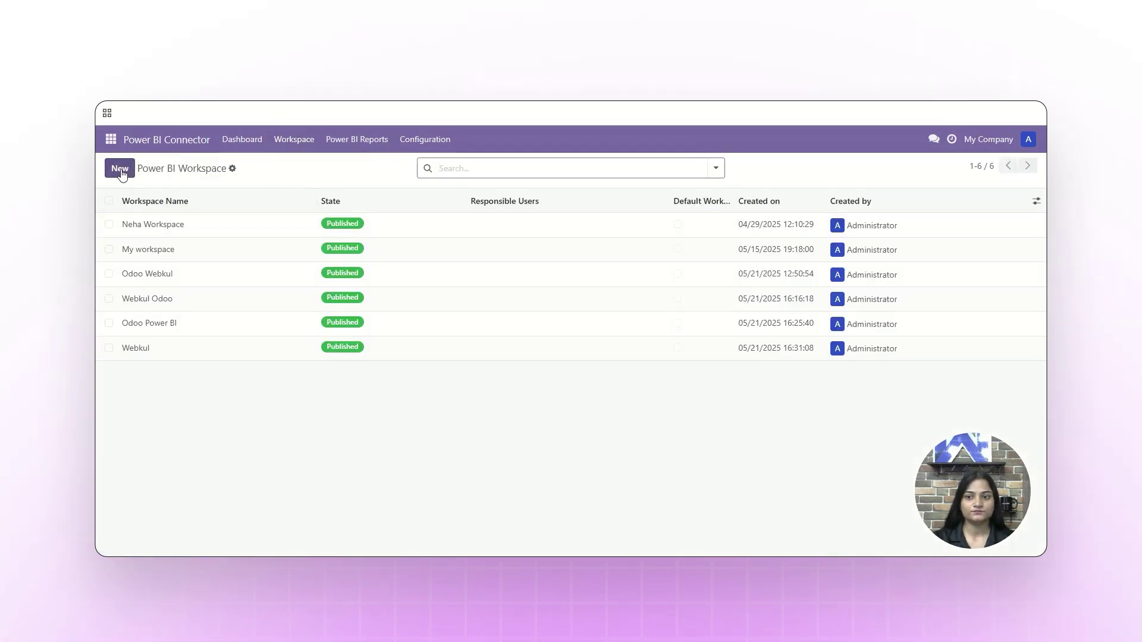
Create a new workspace named 'Webkul Power BI' with the same text as its description
{"action": "left_click", "coordinate": [119, 168]}
{"action": "type", "text": "We"}
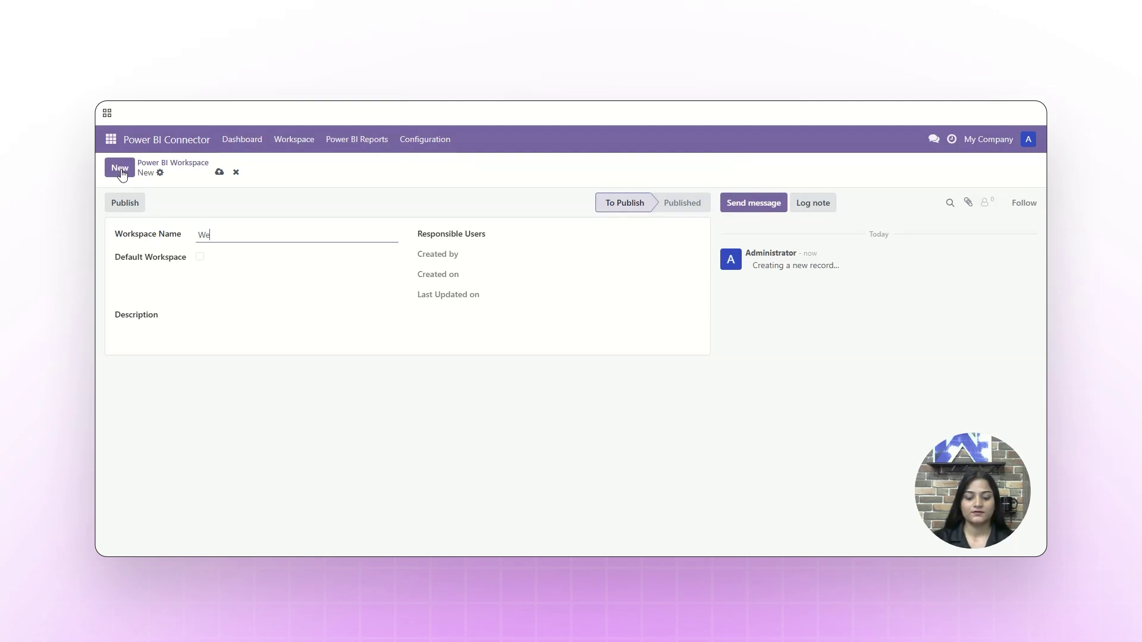
{"action": "type", "text": "bkul Power BI"}
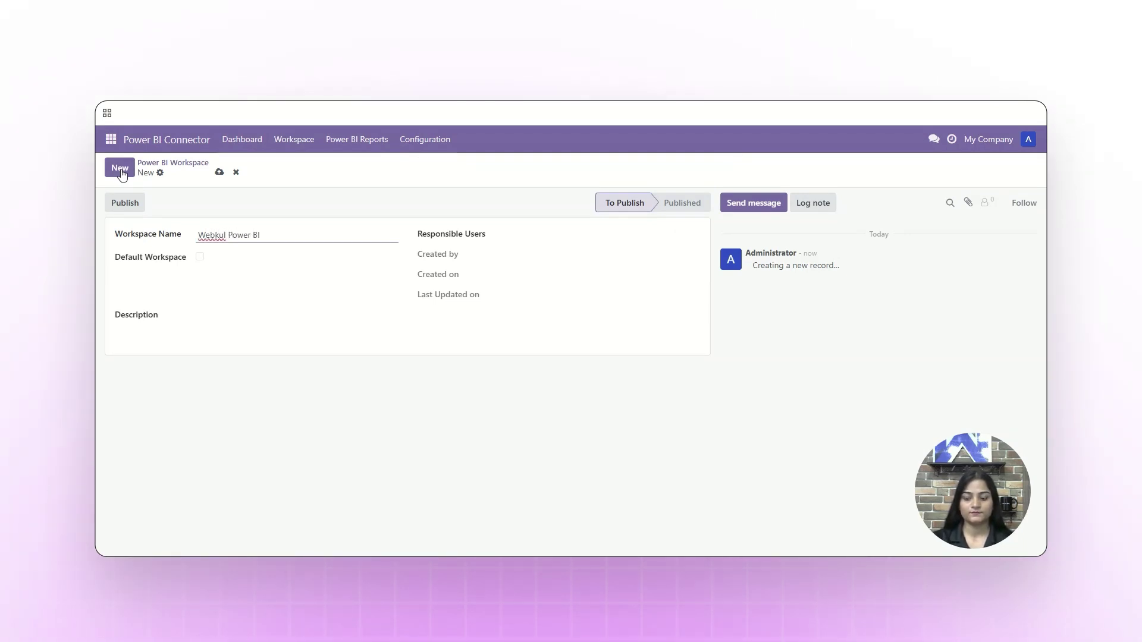
{"action": "key", "text": "ctrl+a"}
{"action": "key", "text": "ctrl+c"}
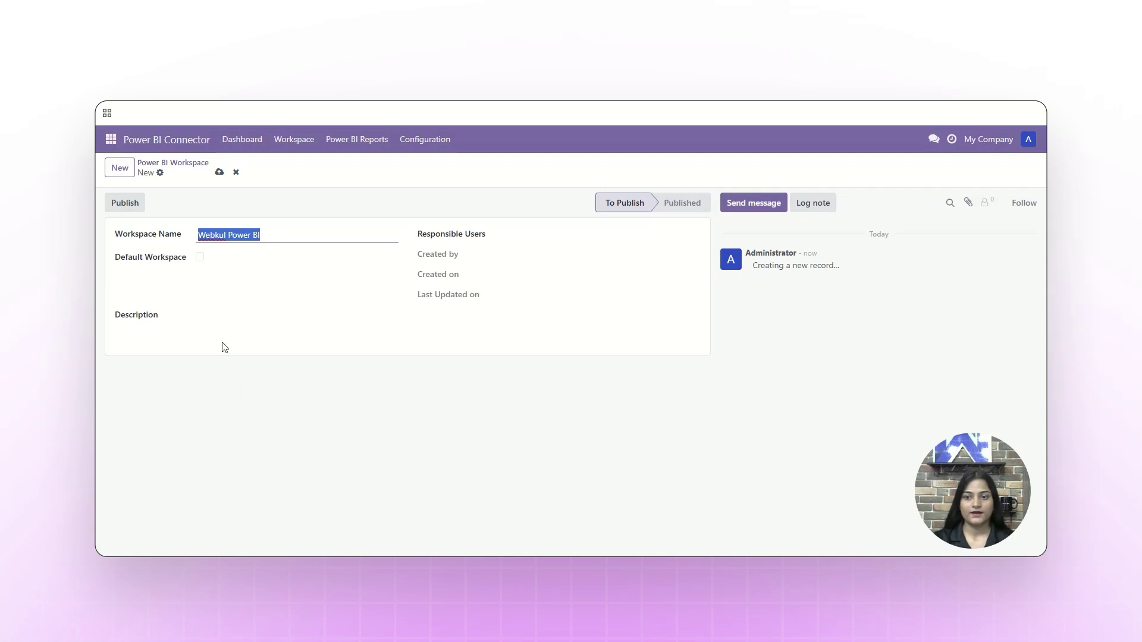
{"action": "left_click", "coordinate": [220, 327]}
{"action": "key", "text": "ctrl+v"}
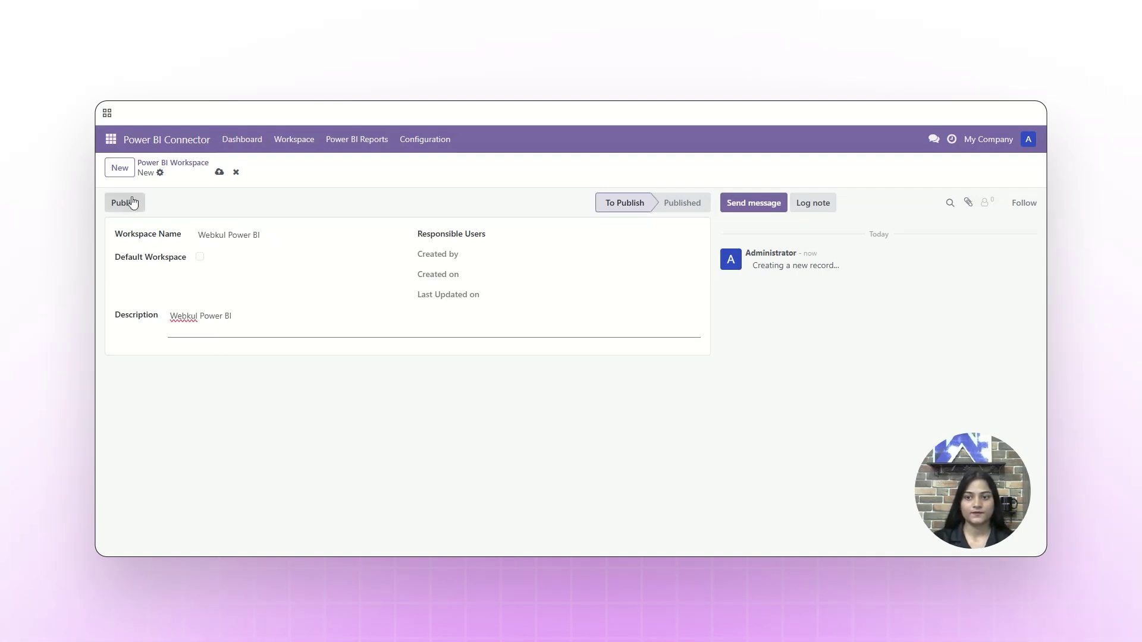
Publish the Webkul Power BI workspace to Power BI and close the summary
{"action": "left_click", "coordinate": [132, 202]}
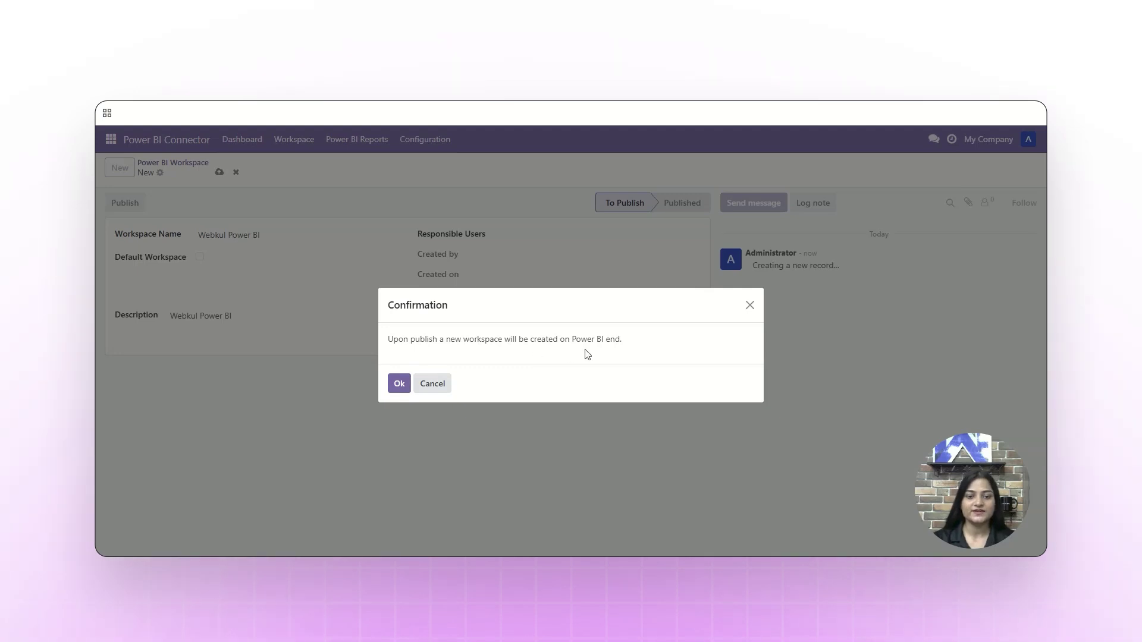
{"action": "right_click", "coordinate": [396, 384]}
{"action": "left_click", "coordinate": [397, 385]}
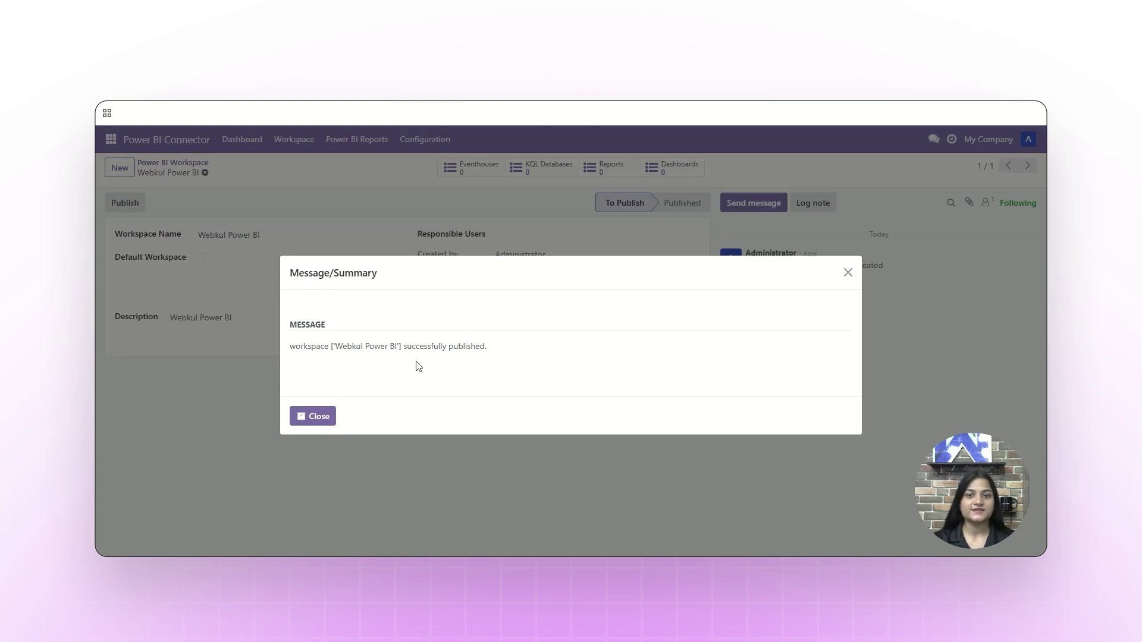
{"action": "left_click", "coordinate": [316, 420]}
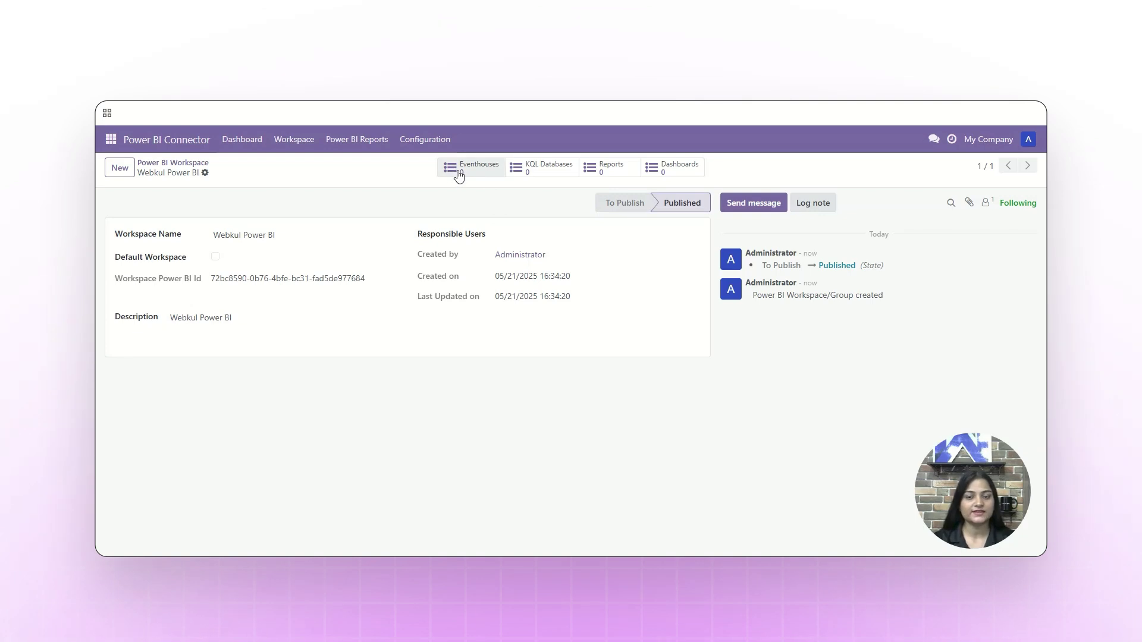
Create eventhouse 'Webkul Power BI' in the first listed workspace, with matching description
{"action": "left_click", "coordinate": [295, 142]}
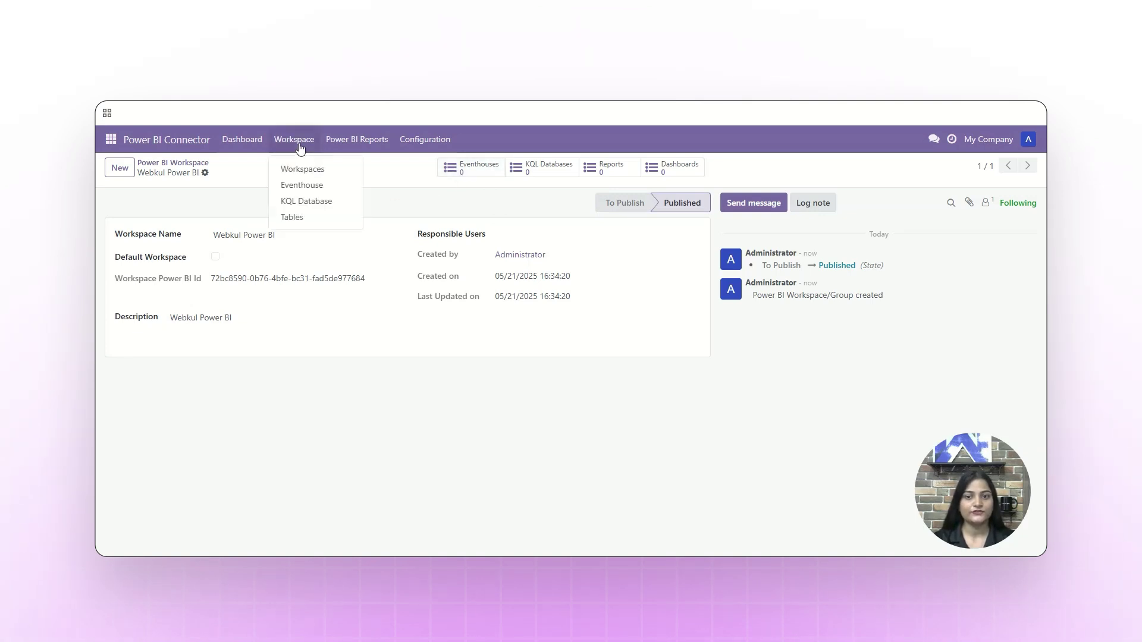
{"action": "left_click", "coordinate": [295, 189]}
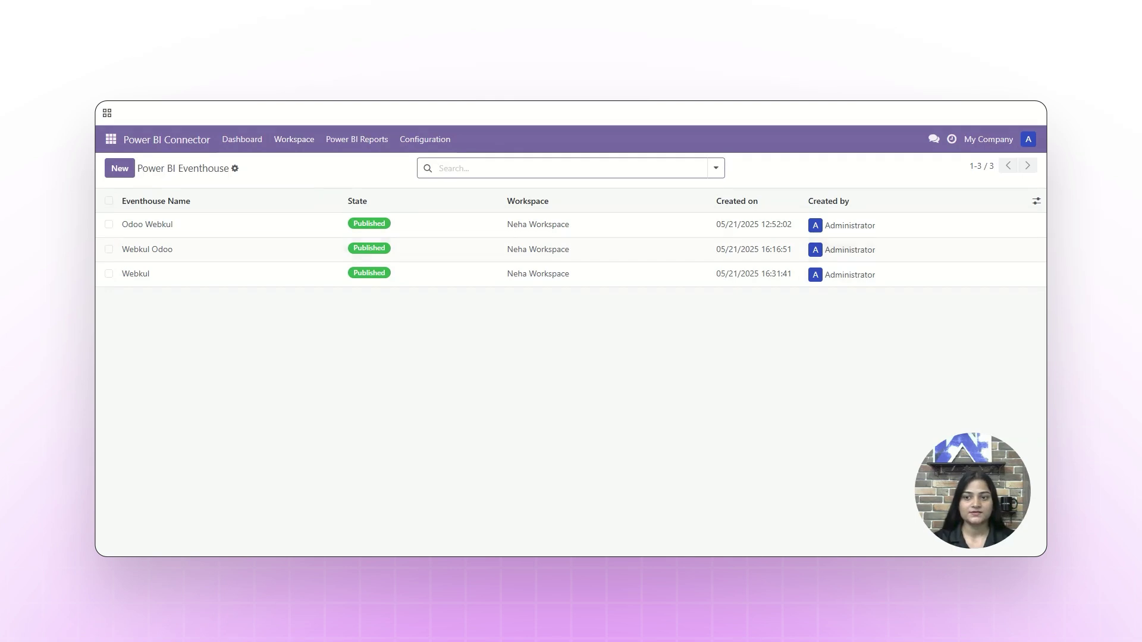
{"action": "left_click", "coordinate": [120, 168]}
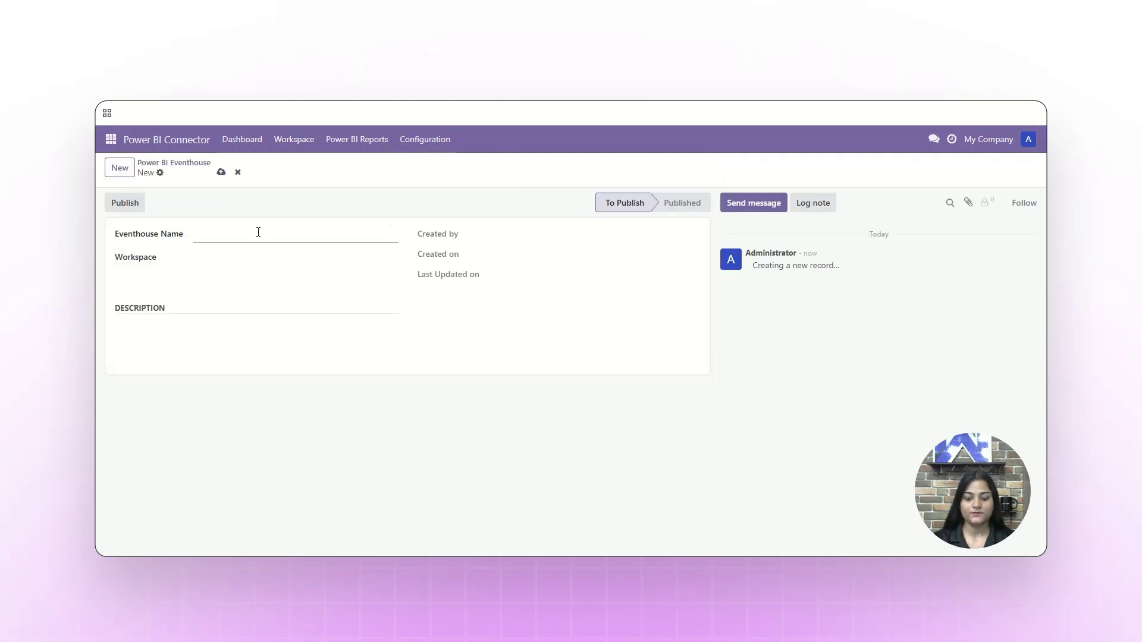
{"action": "type", "text": "Webkul Power BI"}
{"action": "left_click", "coordinate": [214, 259]}
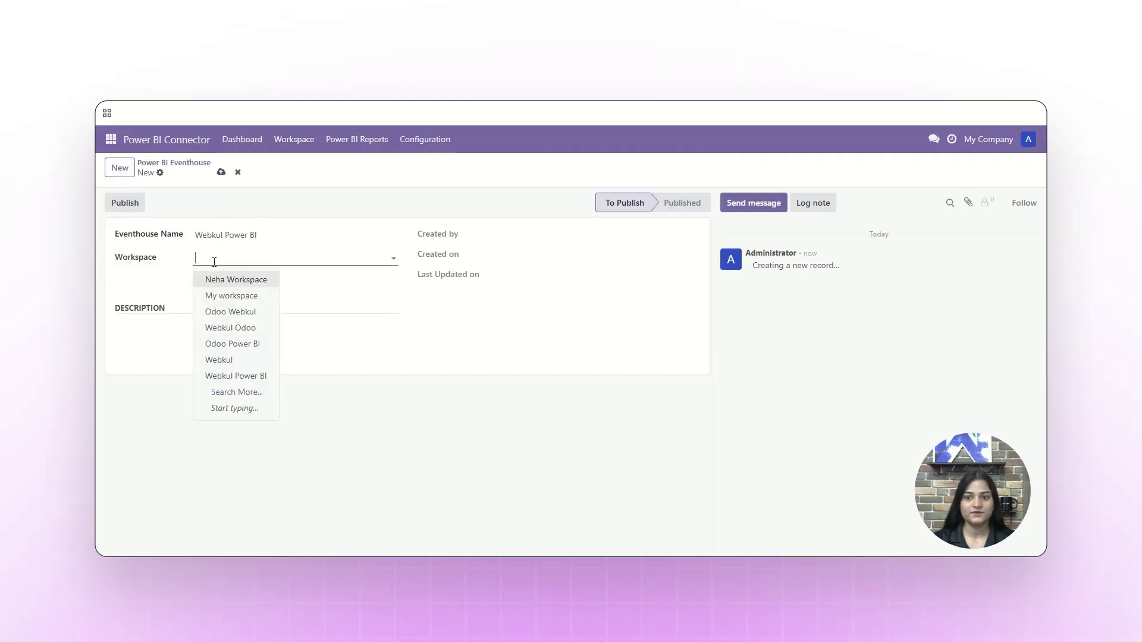
{"action": "left_click", "coordinate": [221, 280]}
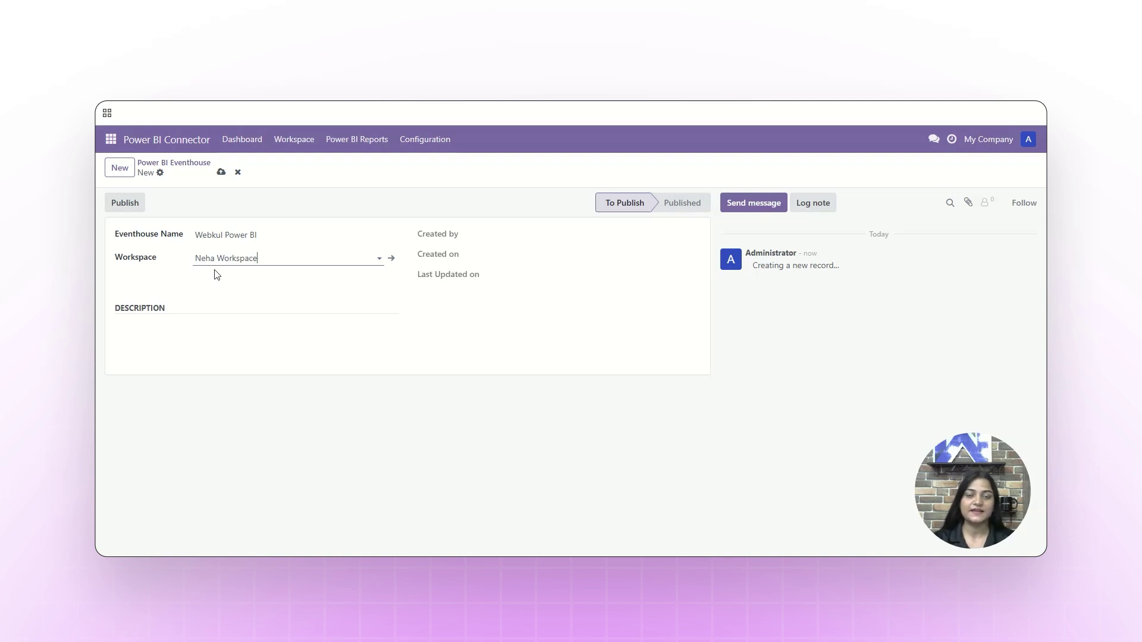
{"action": "left_click", "coordinate": [194, 345]}
{"action": "key", "text": "ctrl+v"}
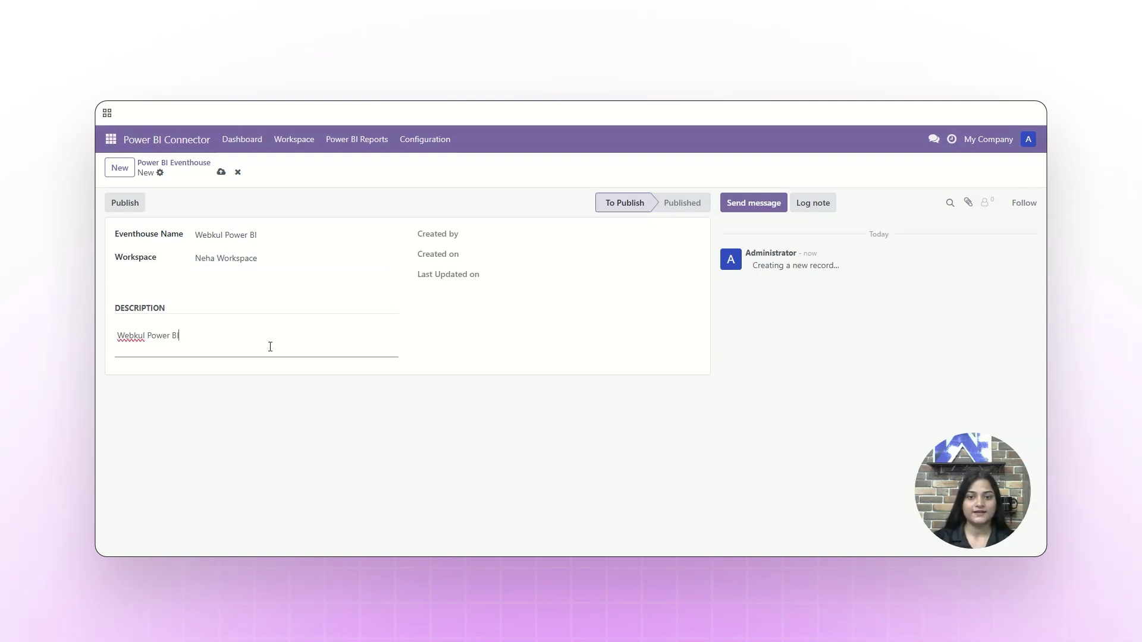
Publish the Webkul Power BI eventhouse and show its KQL Database list
{"action": "left_click", "coordinate": [138, 205]}
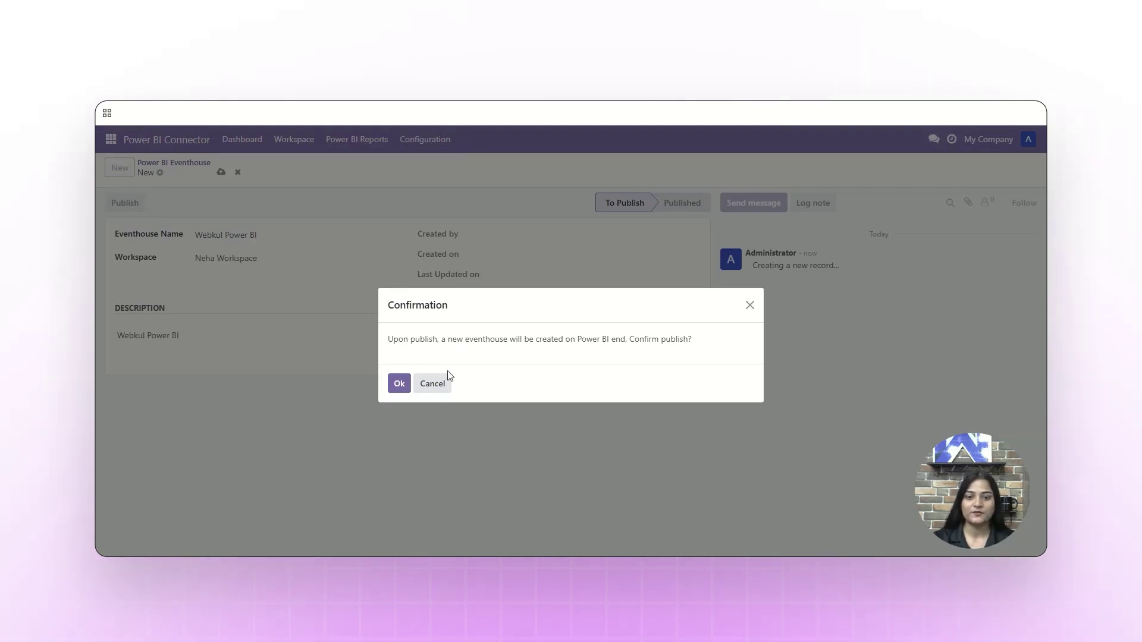
{"action": "left_click", "coordinate": [397, 384]}
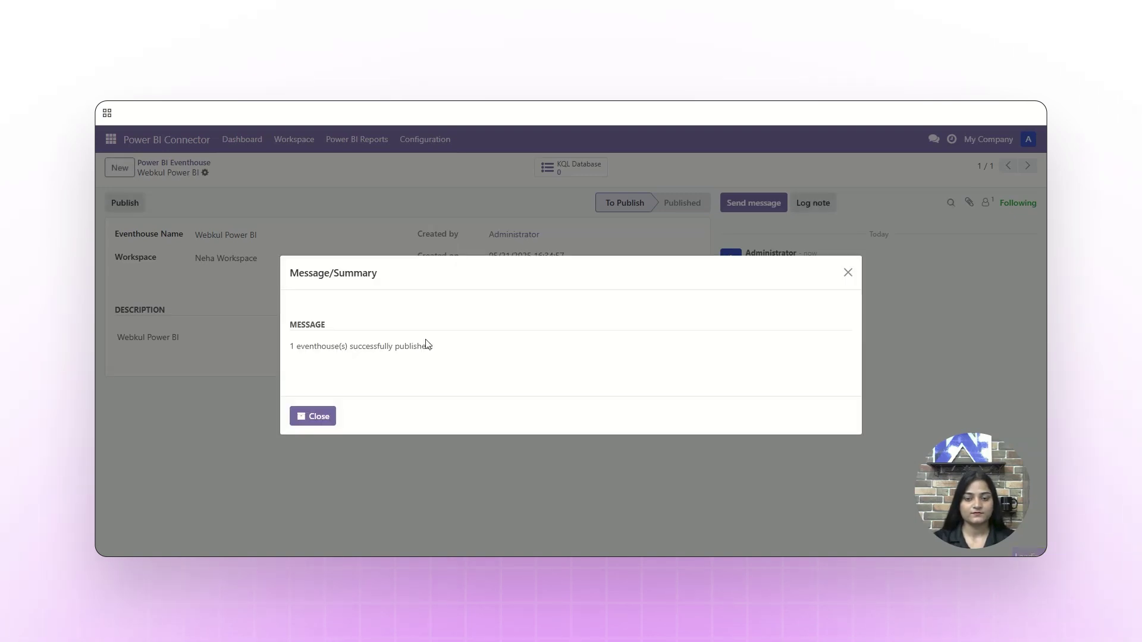
{"action": "left_click", "coordinate": [322, 416]}
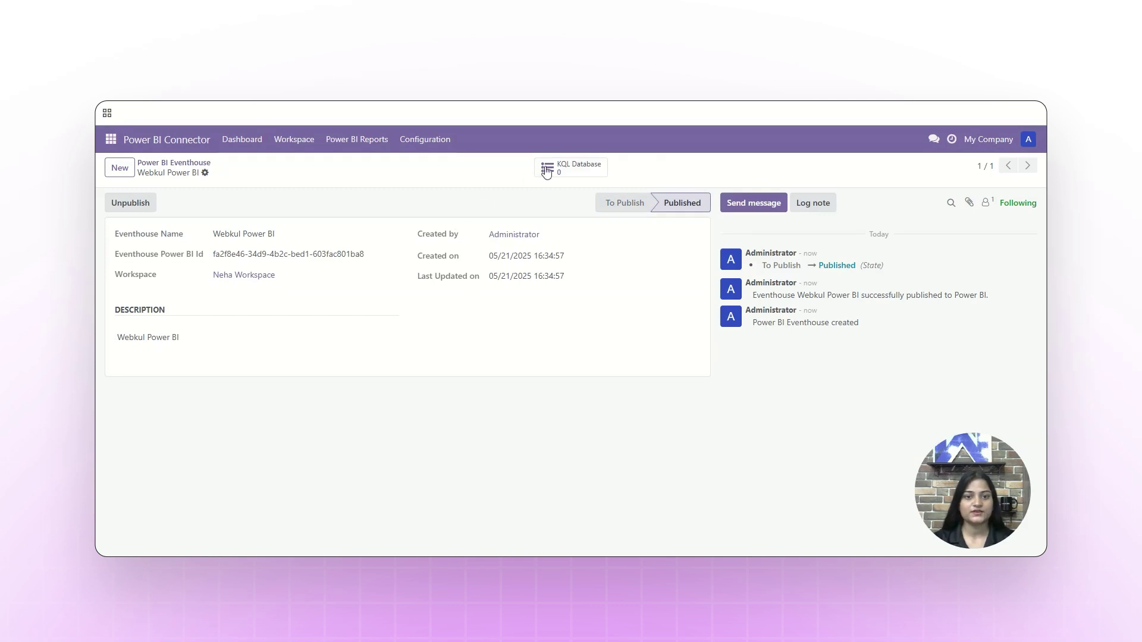
{"action": "left_click", "coordinate": [546, 169]}
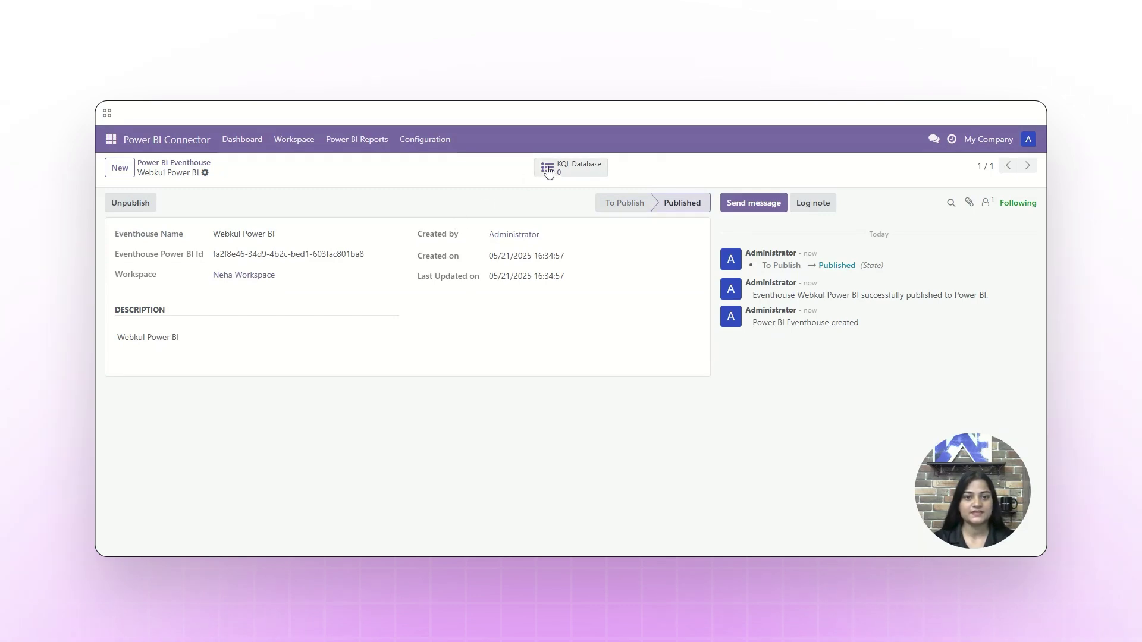
Save new KQL database webkul_power_bi, described 'Webkul Power BI', and start publishing it
{"action": "left_click", "coordinate": [121, 169]}
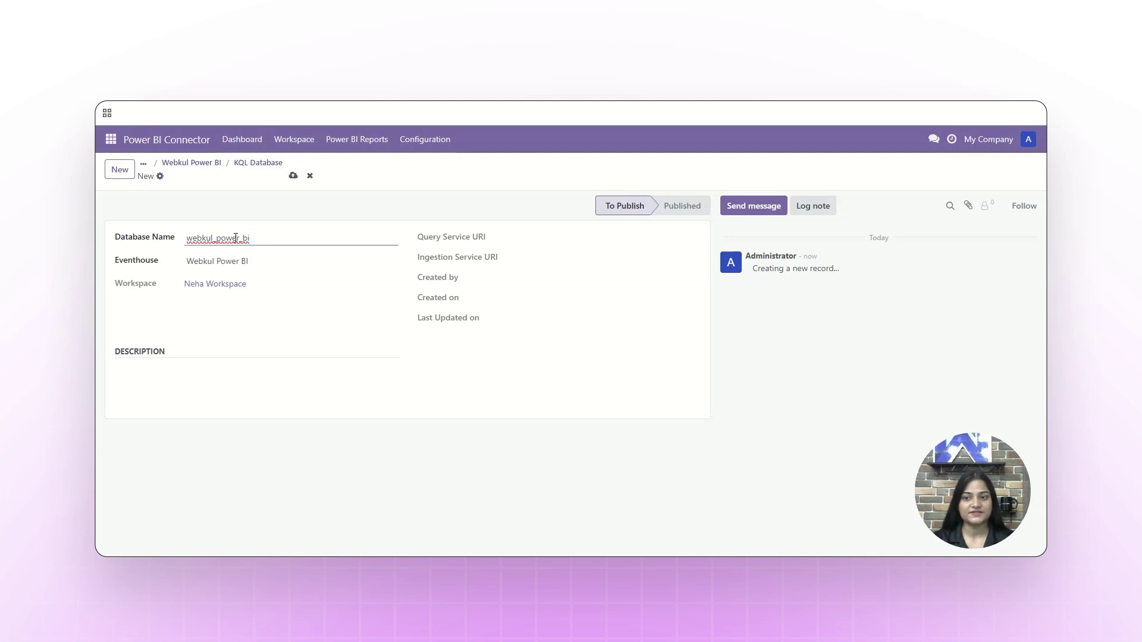
{"action": "left_click", "coordinate": [179, 396]}
{"action": "type", "text": "Webkul Power BI"}
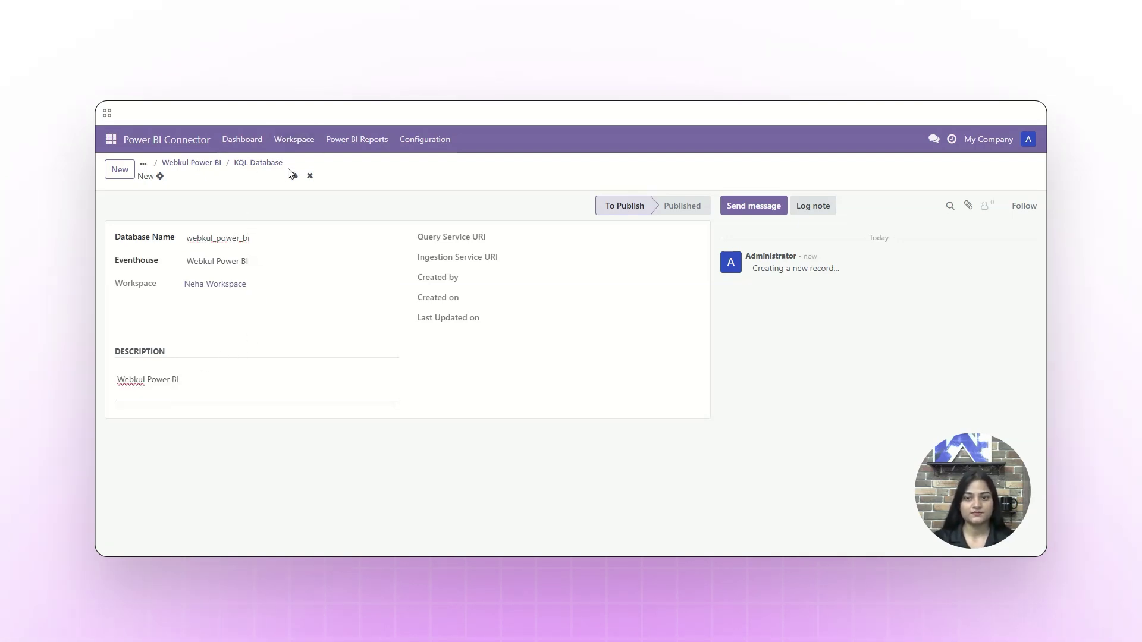
{"action": "left_click", "coordinate": [294, 176]}
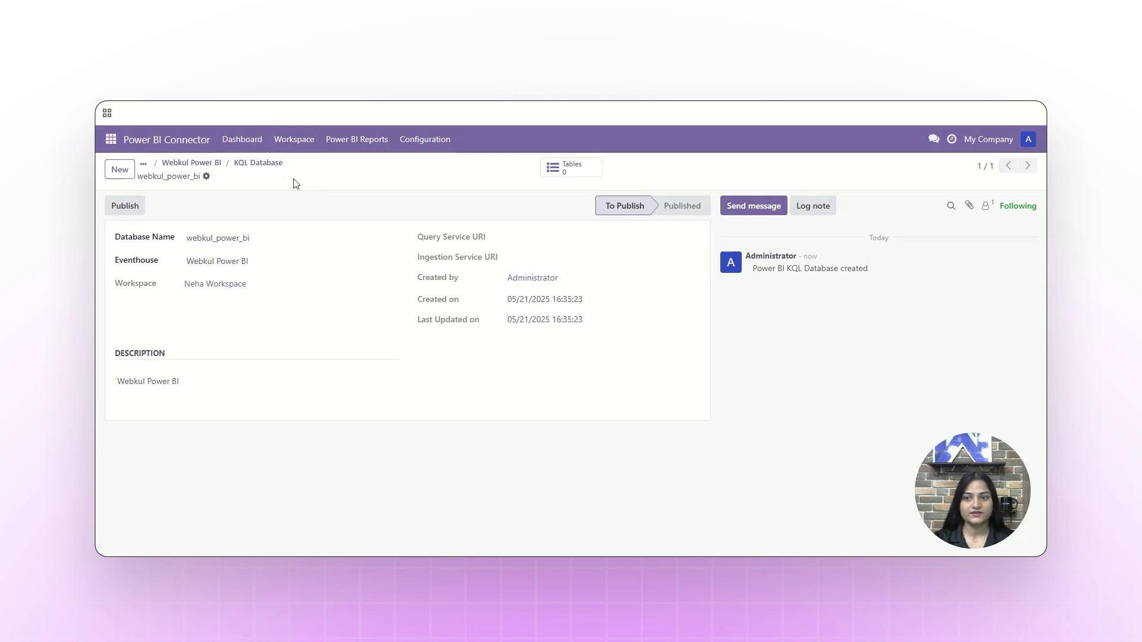
{"action": "left_click", "coordinate": [125, 205]}
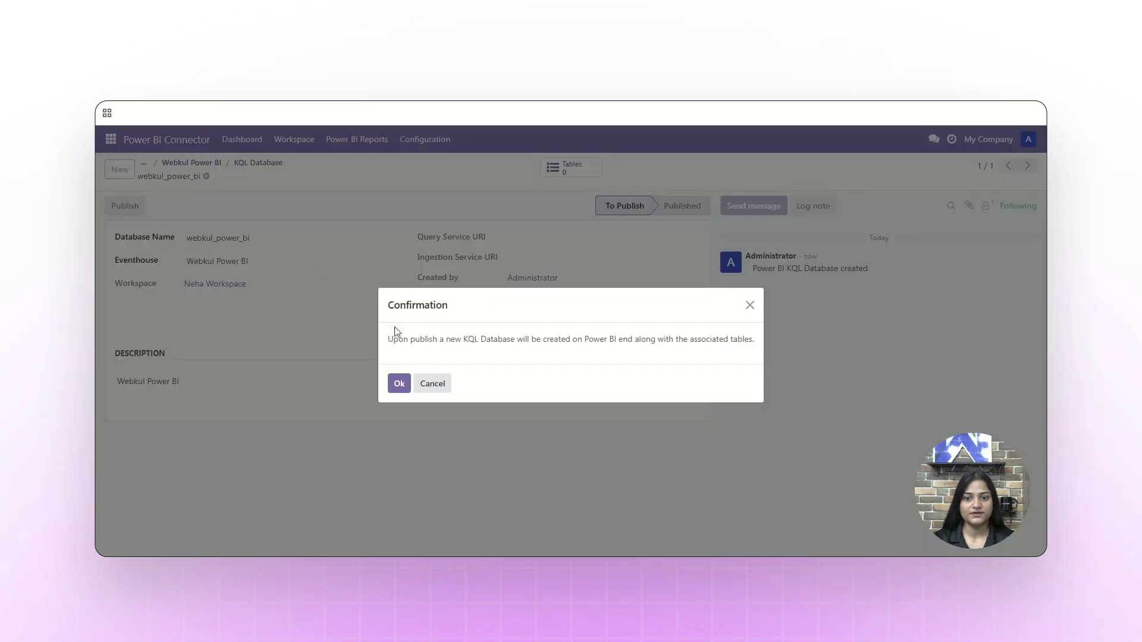
Confirm publishing the webkul_power_bi KQL database and close the success summary
{"action": "left_click", "coordinate": [398, 386]}
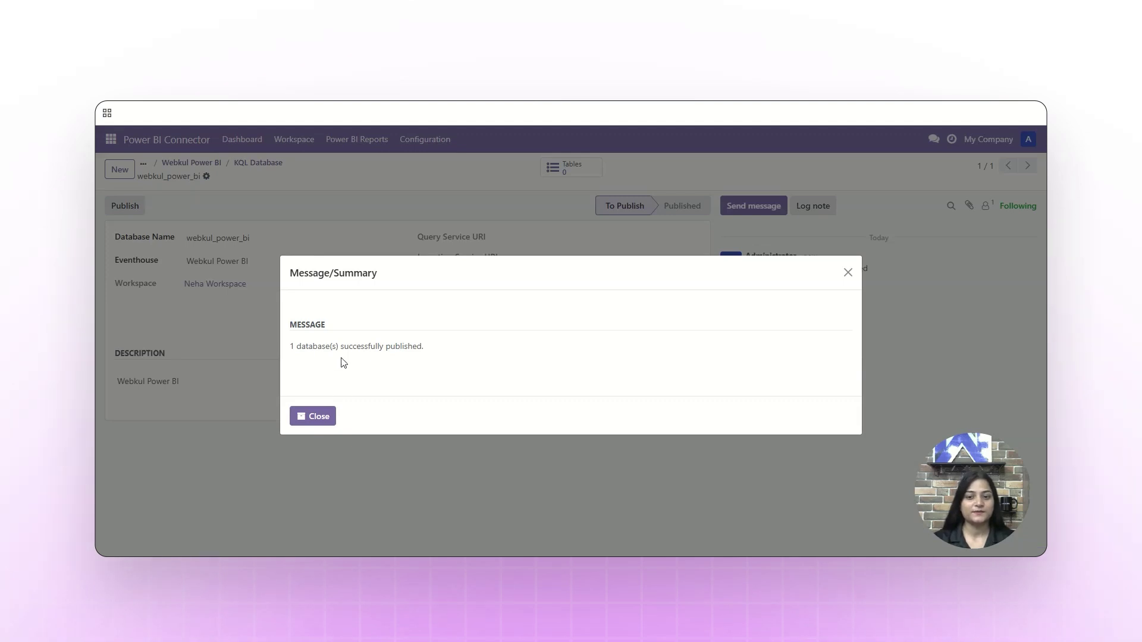
{"action": "left_click", "coordinate": [315, 415]}
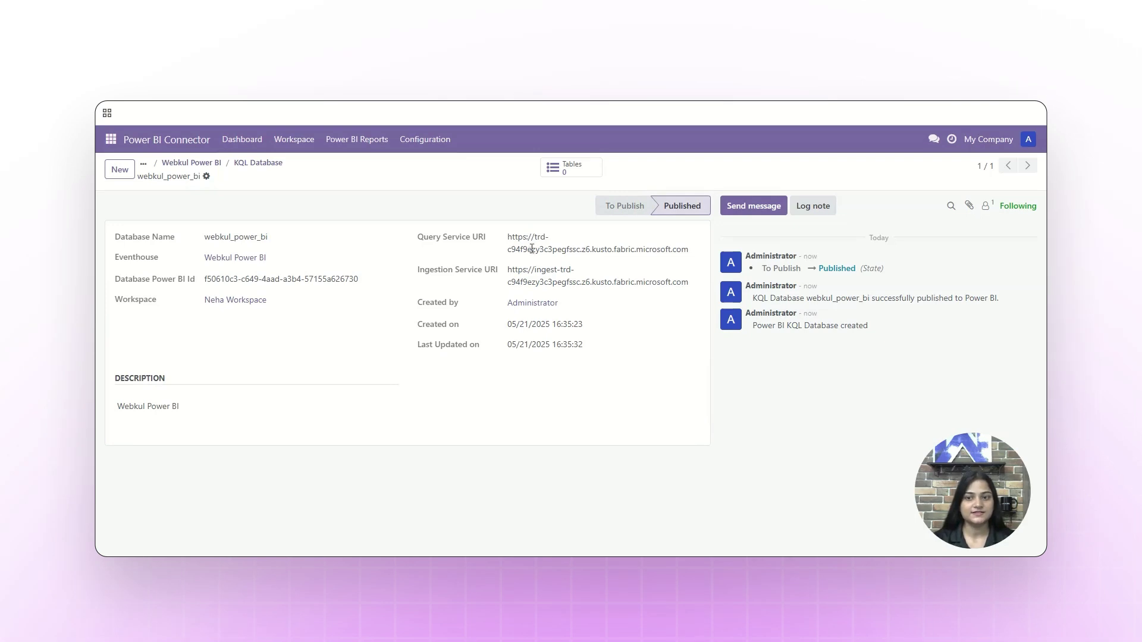
Create table webkul_power_bi on KQL database webkul_power_bi using the Account model
{"action": "left_click", "coordinate": [301, 143]}
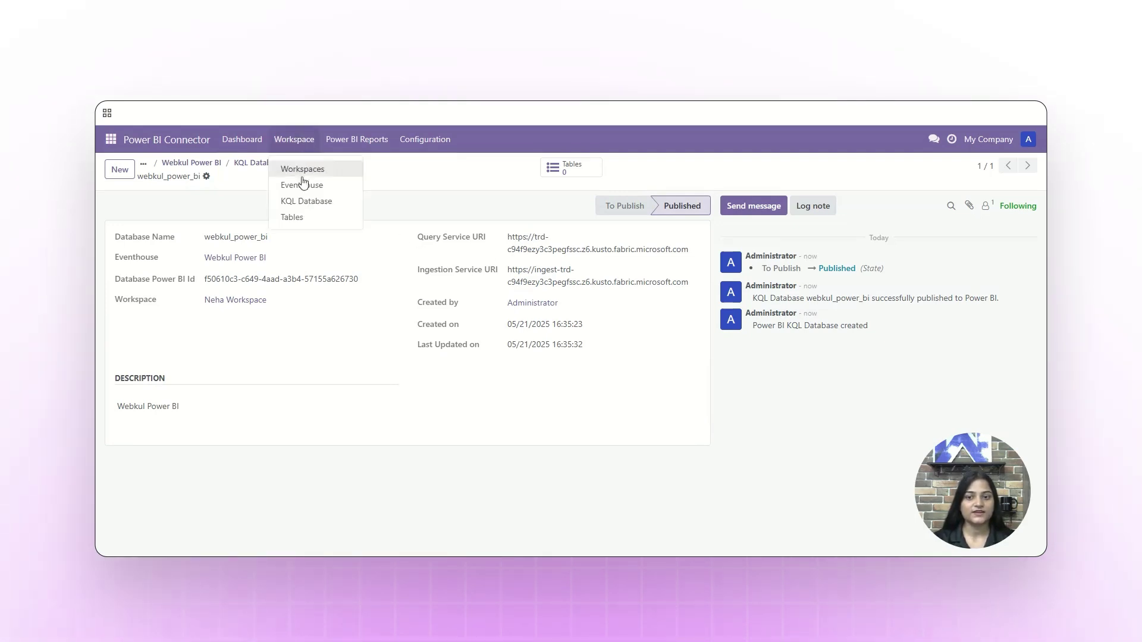
{"action": "left_click", "coordinate": [305, 223]}
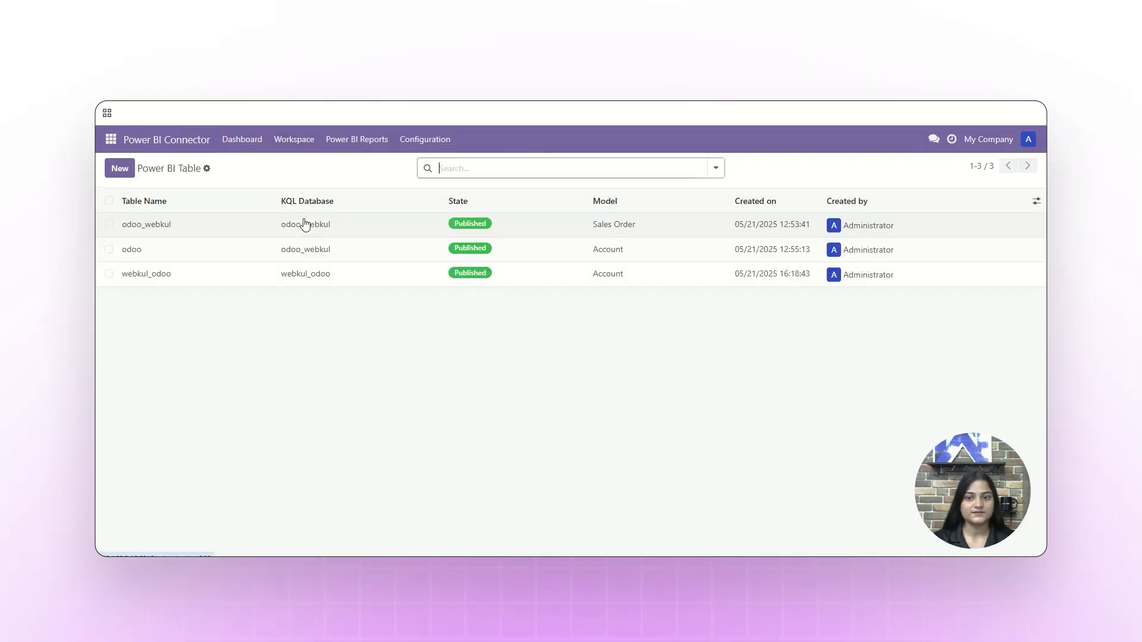
{"action": "left_click", "coordinate": [121, 167]}
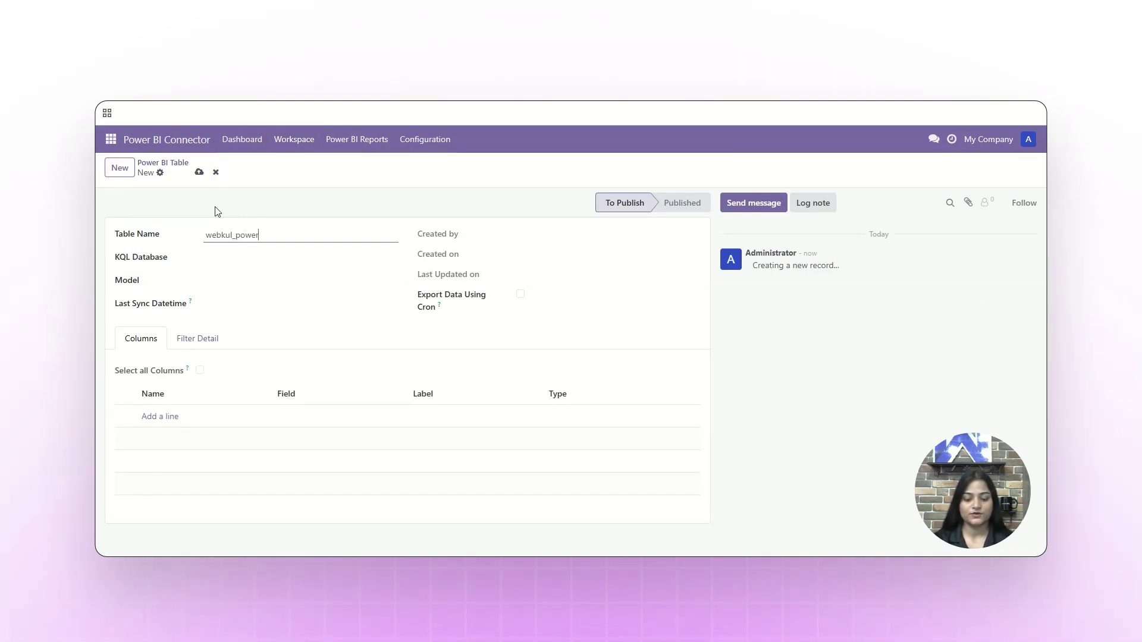
{"action": "type", "text": "webkul_power_bi"}
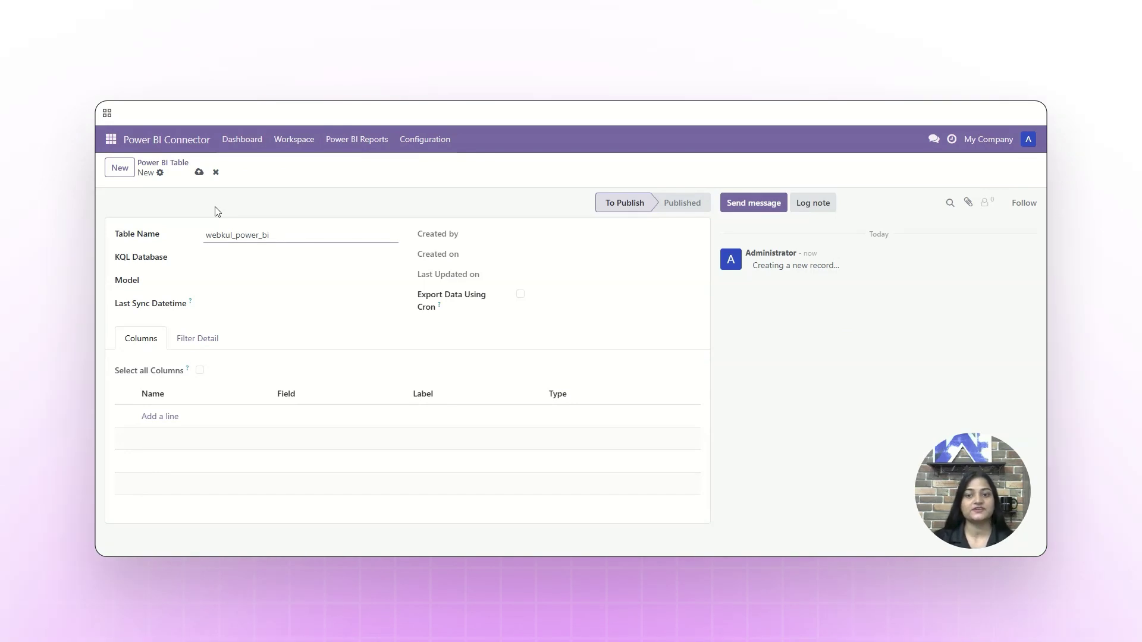
{"action": "left_click", "coordinate": [249, 253]}
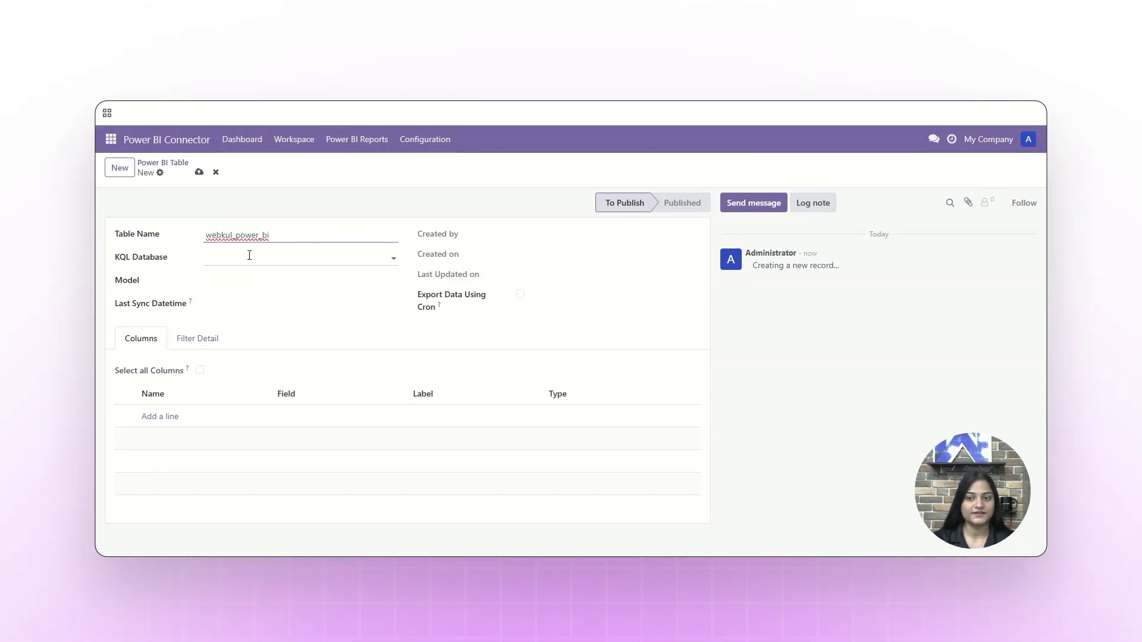
{"action": "left_click", "coordinate": [249, 256]}
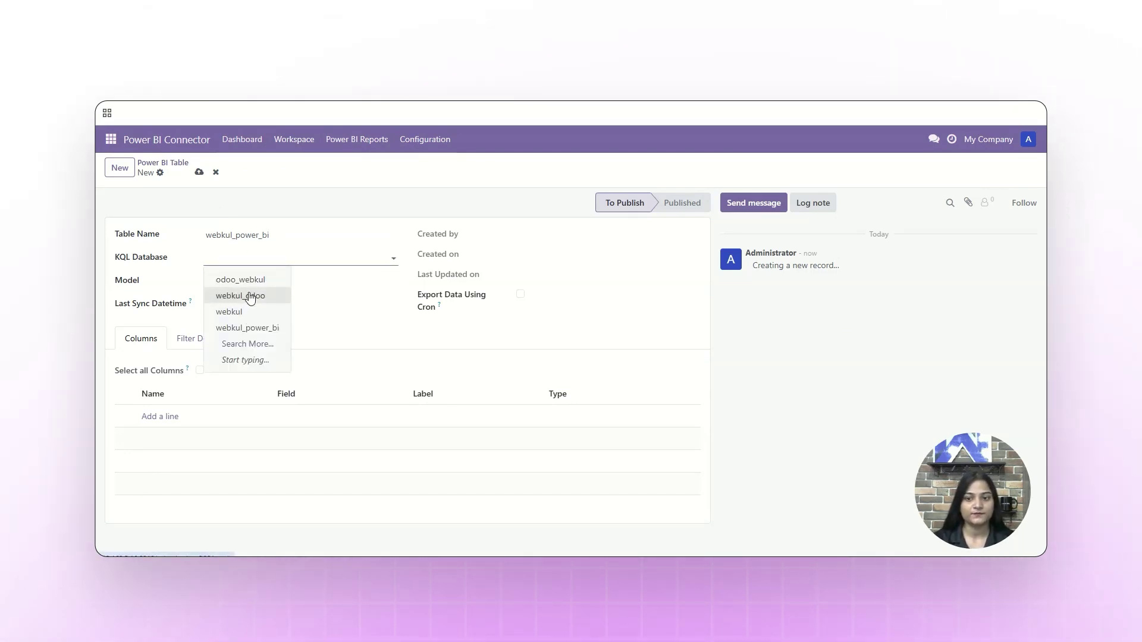
{"action": "left_click", "coordinate": [247, 332]}
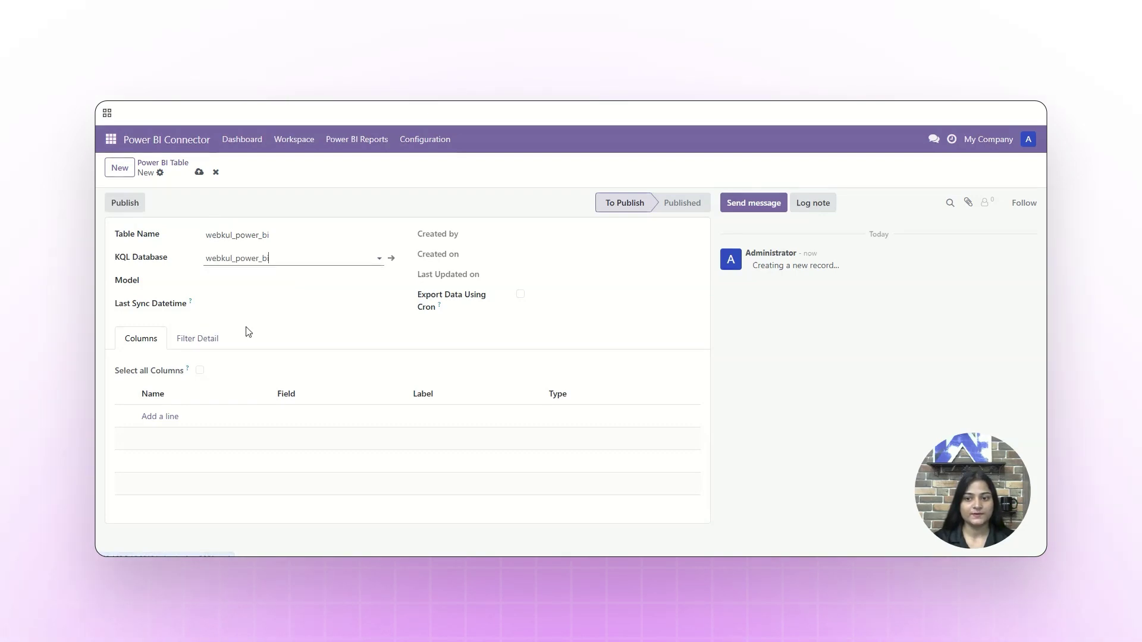
{"action": "left_click", "coordinate": [240, 287]}
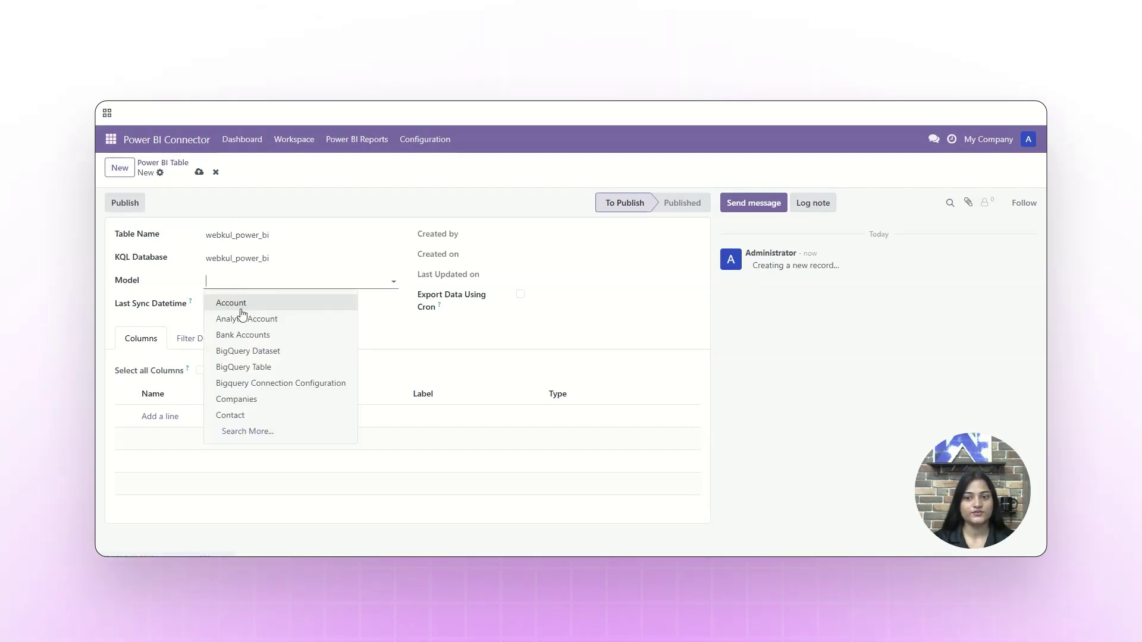
{"action": "key", "text": "Escape"}
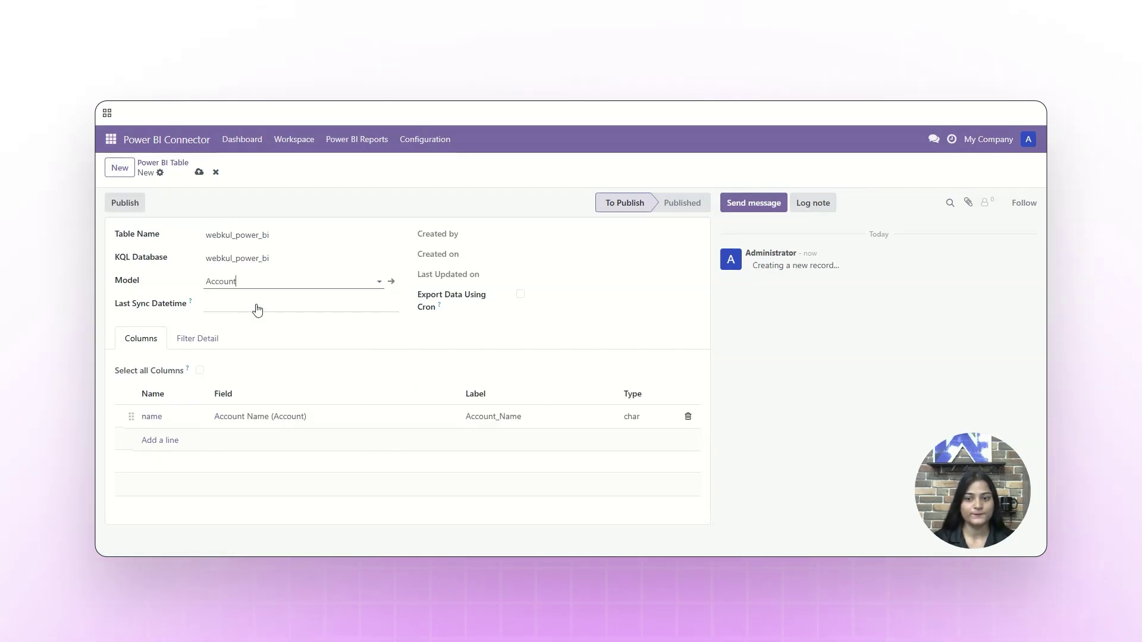
Add a Type (Account) column to the table and save it
{"action": "left_click", "coordinate": [160, 437]}
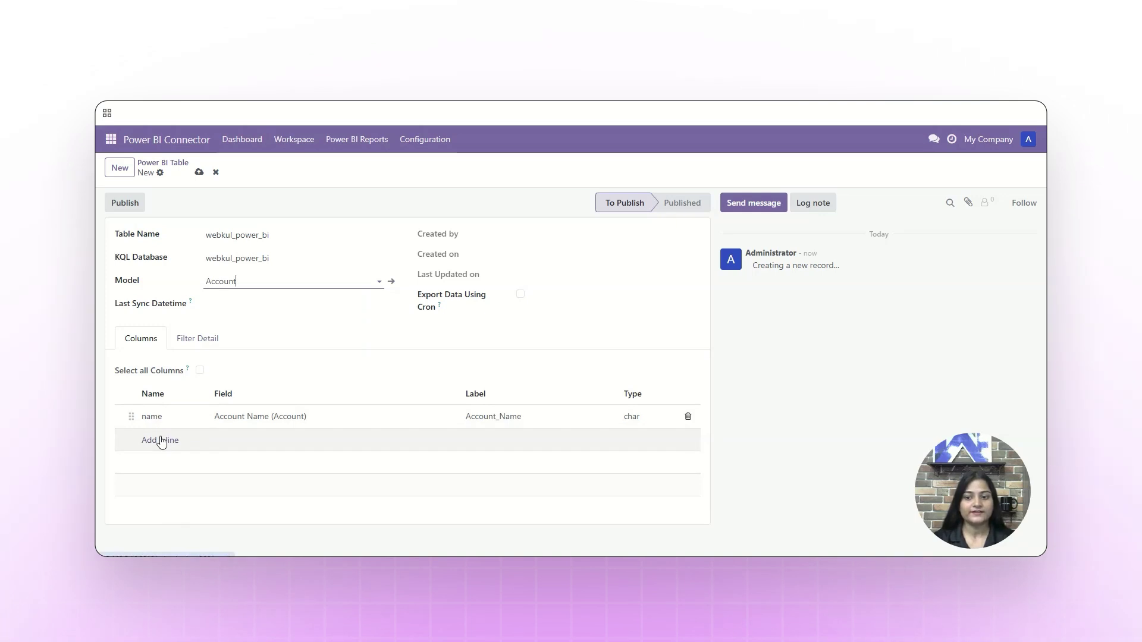
{"action": "right_click", "coordinate": [159, 437]}
{"action": "left_click", "coordinate": [166, 437]}
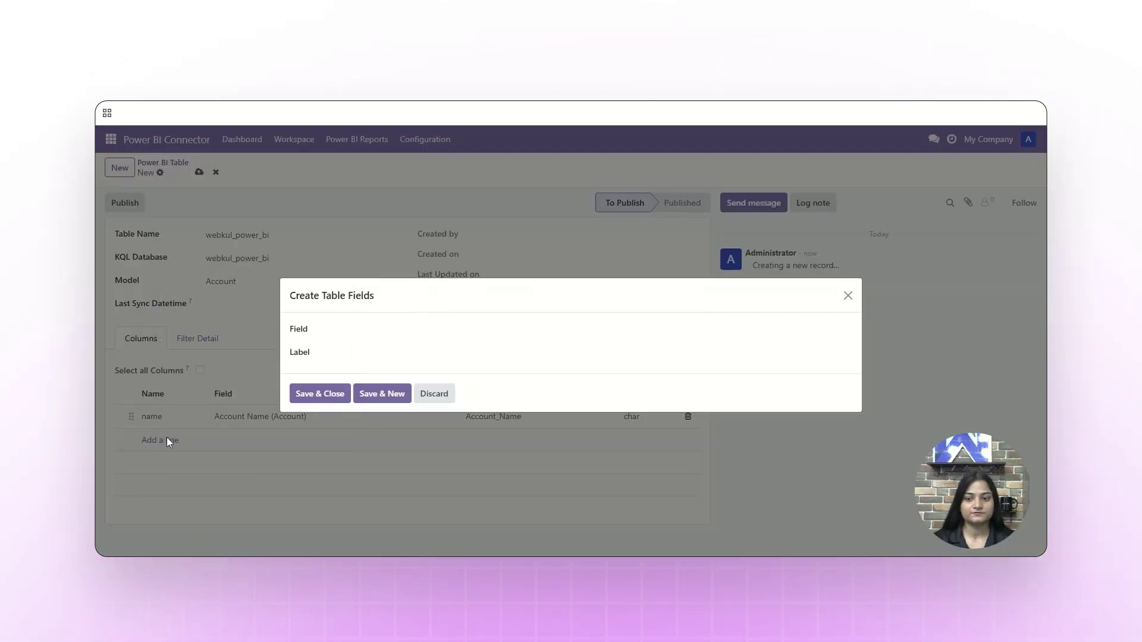
{"action": "left_click", "coordinate": [348, 329]}
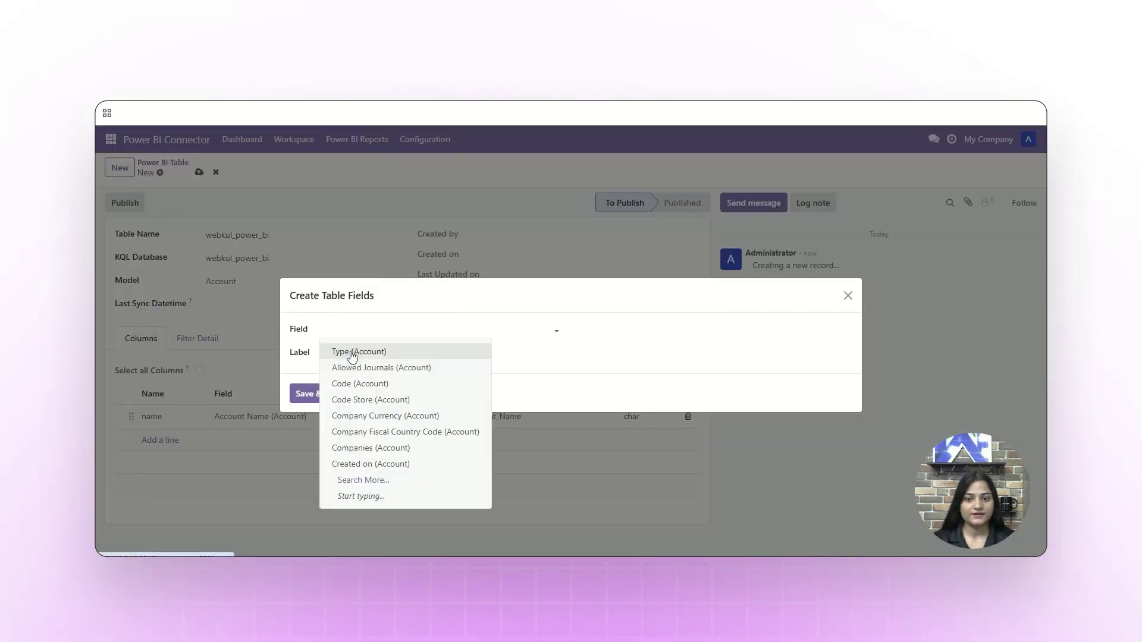
{"action": "left_click", "coordinate": [352, 352]}
{"action": "left_click", "coordinate": [334, 396]}
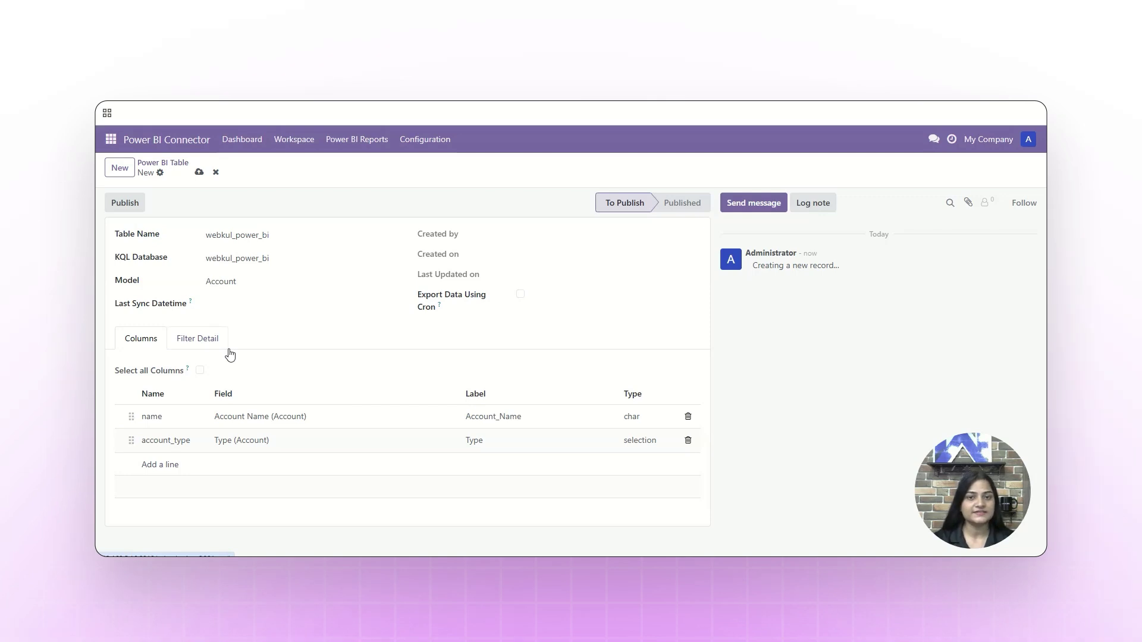
Publish the webkul_power_bi table to Power BI, confirm, and close the summary
{"action": "left_click", "coordinate": [140, 206]}
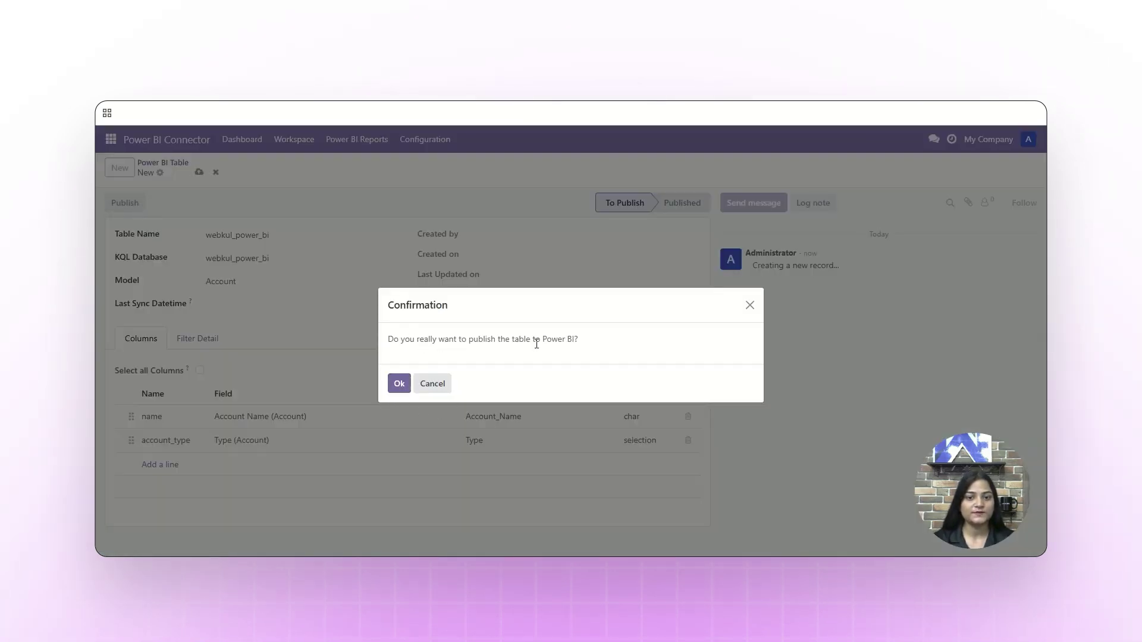
{"action": "left_click", "coordinate": [400, 384]}
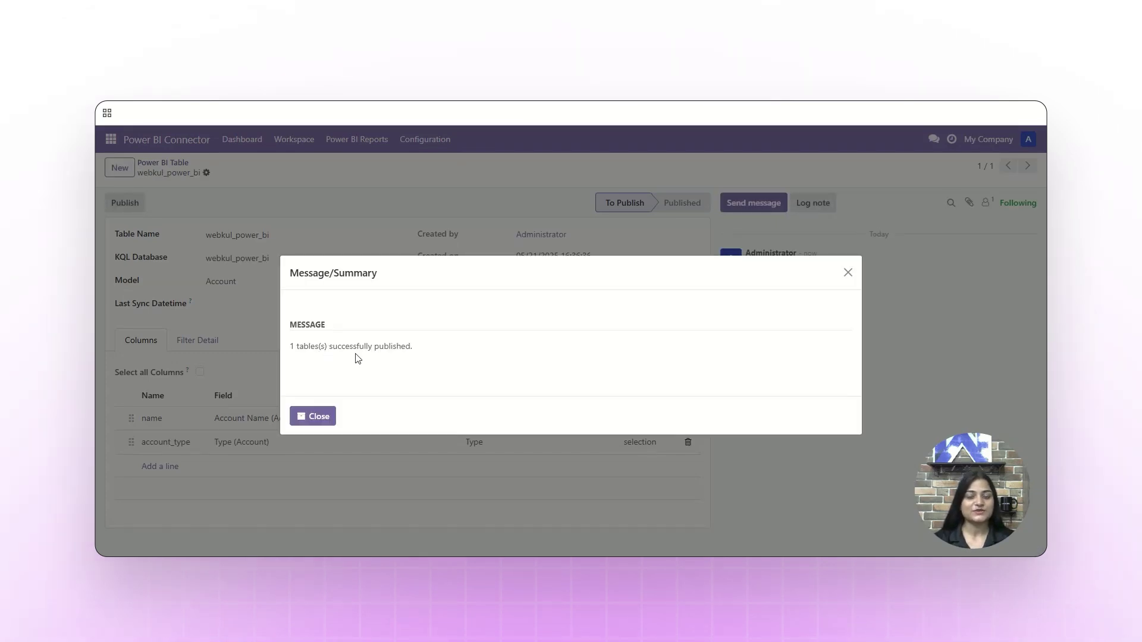
{"action": "left_click", "coordinate": [315, 416]}
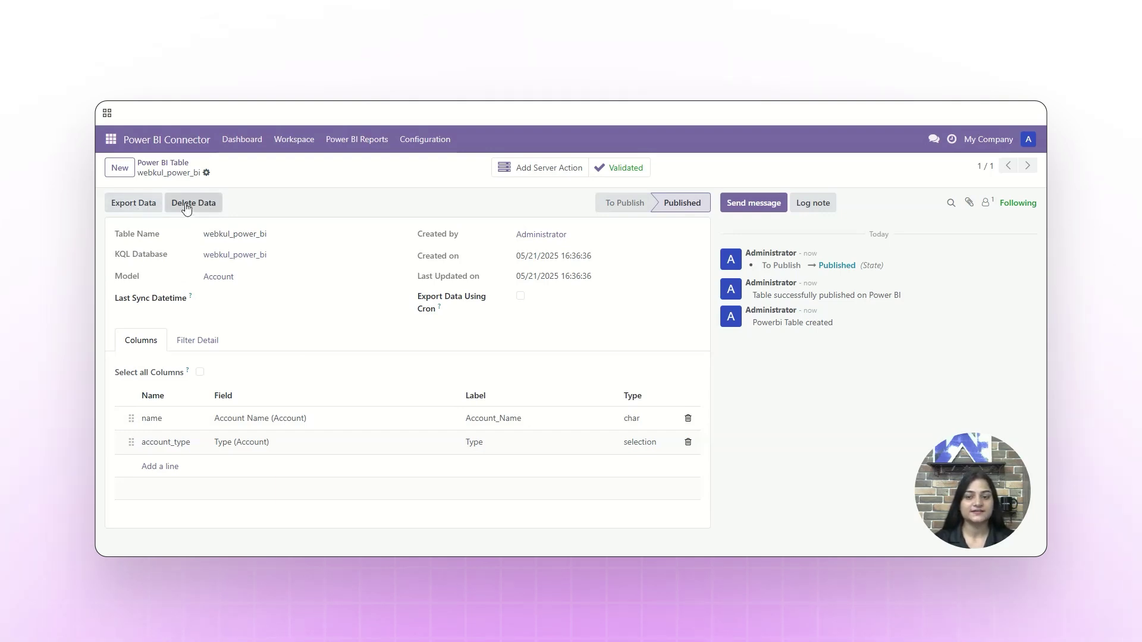
Export the webkul_power_bi table's Account data to Power BI and close the success message
{"action": "left_click", "coordinate": [127, 201]}
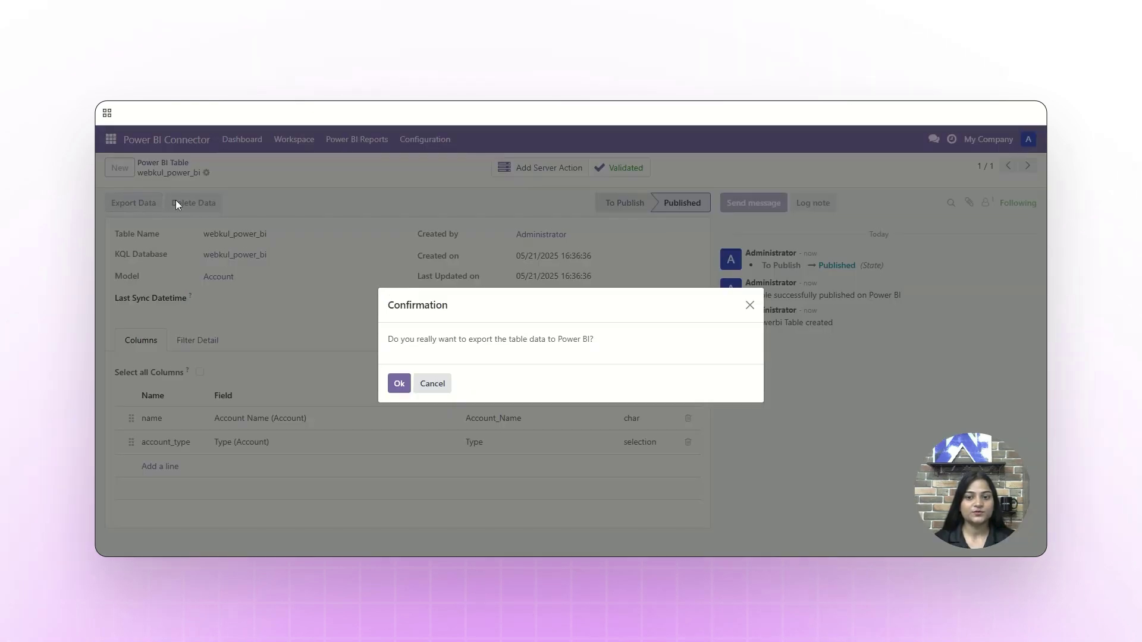
{"action": "left_click", "coordinate": [400, 383]}
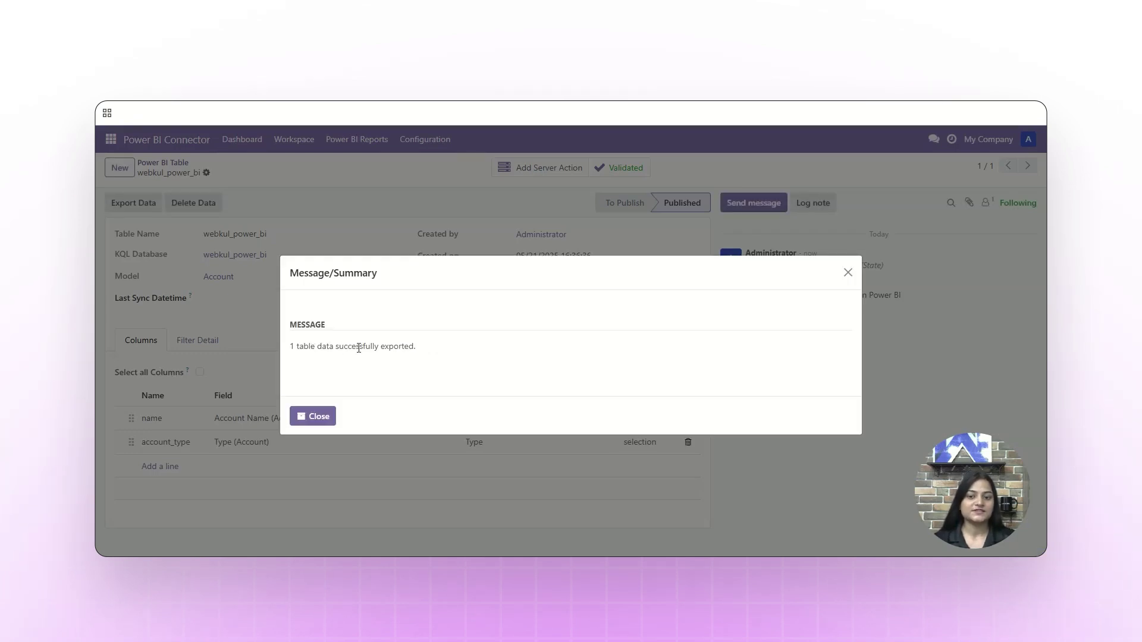
{"action": "left_click", "coordinate": [302, 422]}
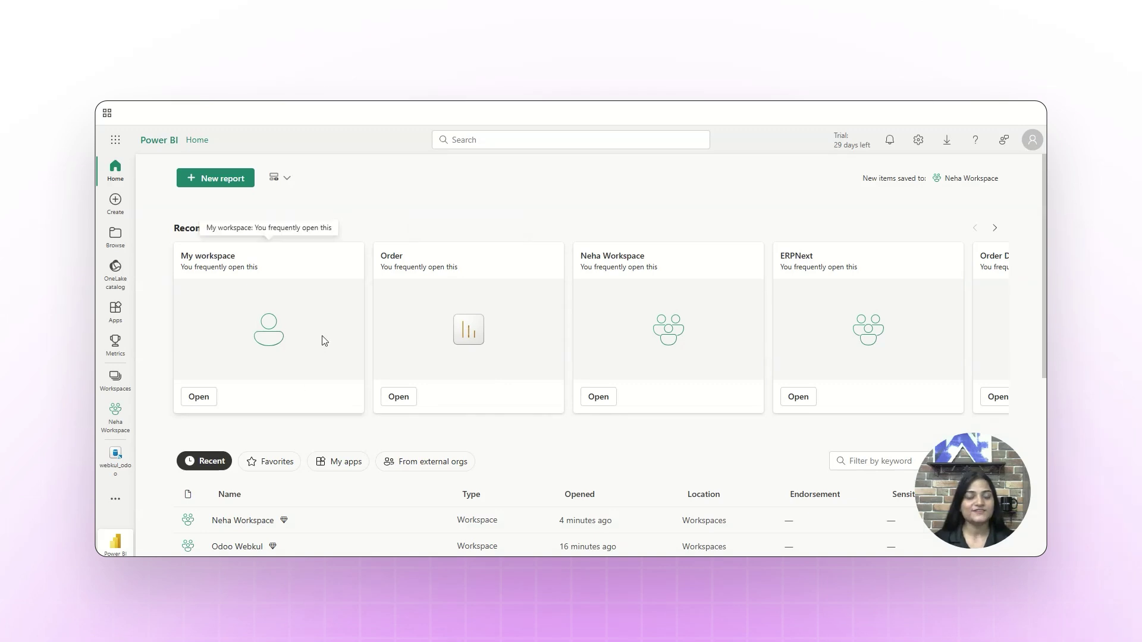
Open the workspace in Power BI and scroll to the webkul_power_bi KQL database
{"action": "left_click", "coordinate": [117, 380]}
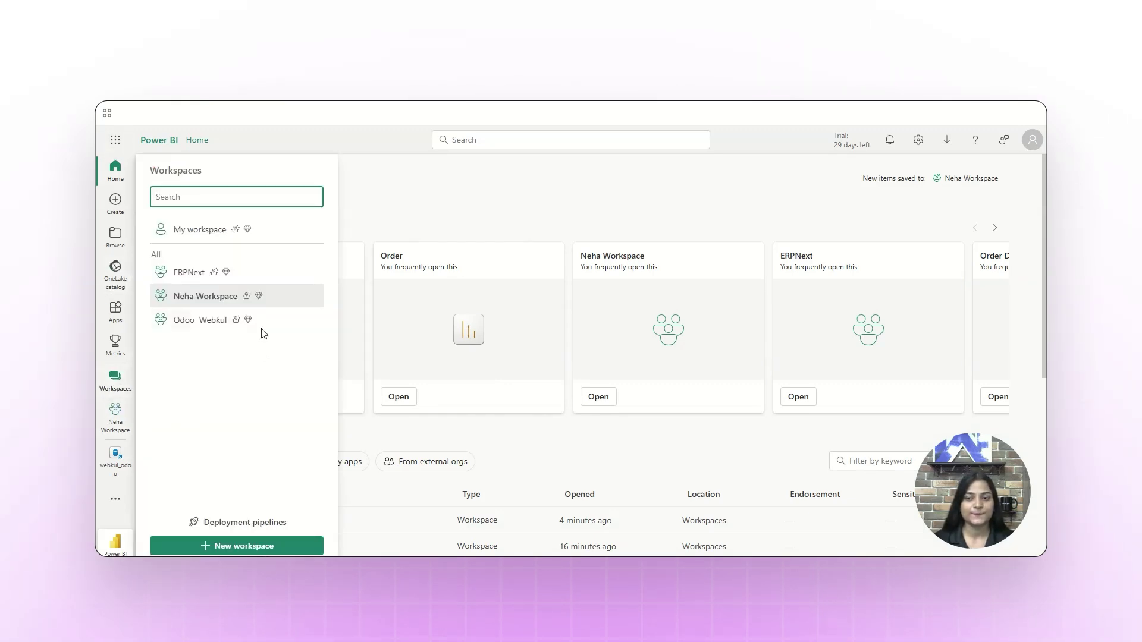
{"action": "left_click", "coordinate": [203, 297]}
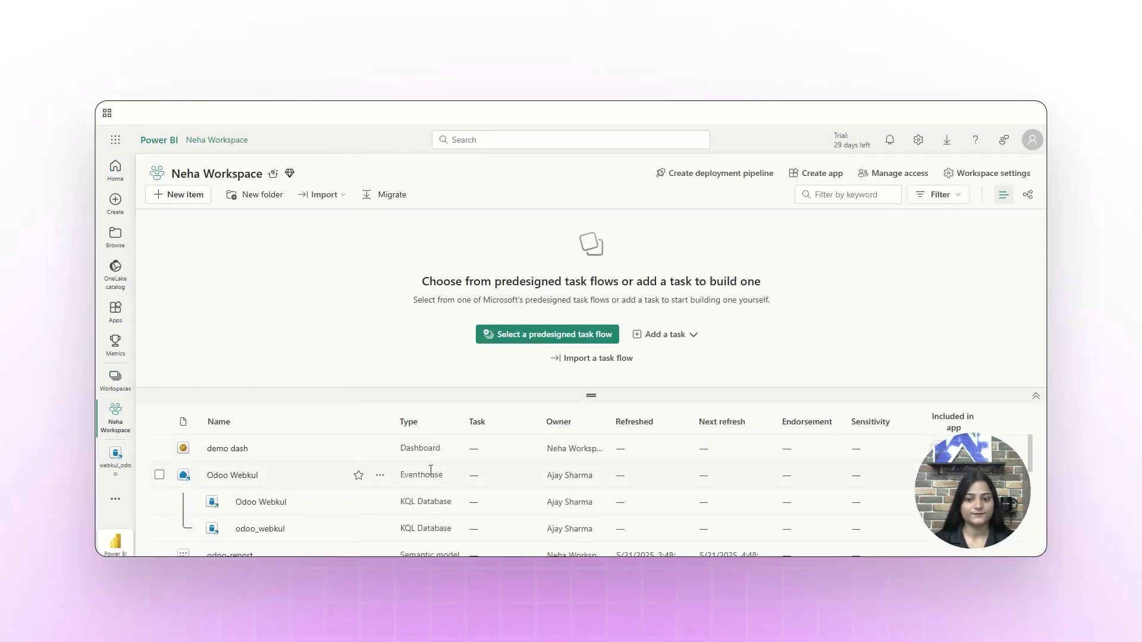
{"action": "scroll", "coordinate": [431, 469], "scroll_direction": "down", "scroll_amount": 10}
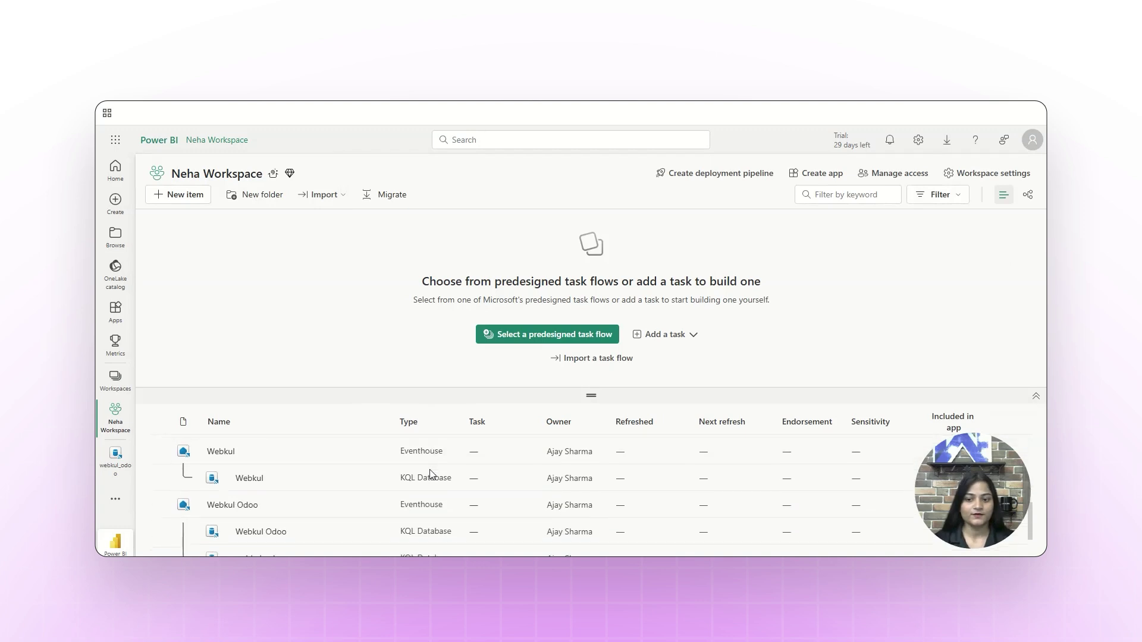
{"action": "scroll", "coordinate": [430, 474], "scroll_direction": "down", "scroll_amount": 3}
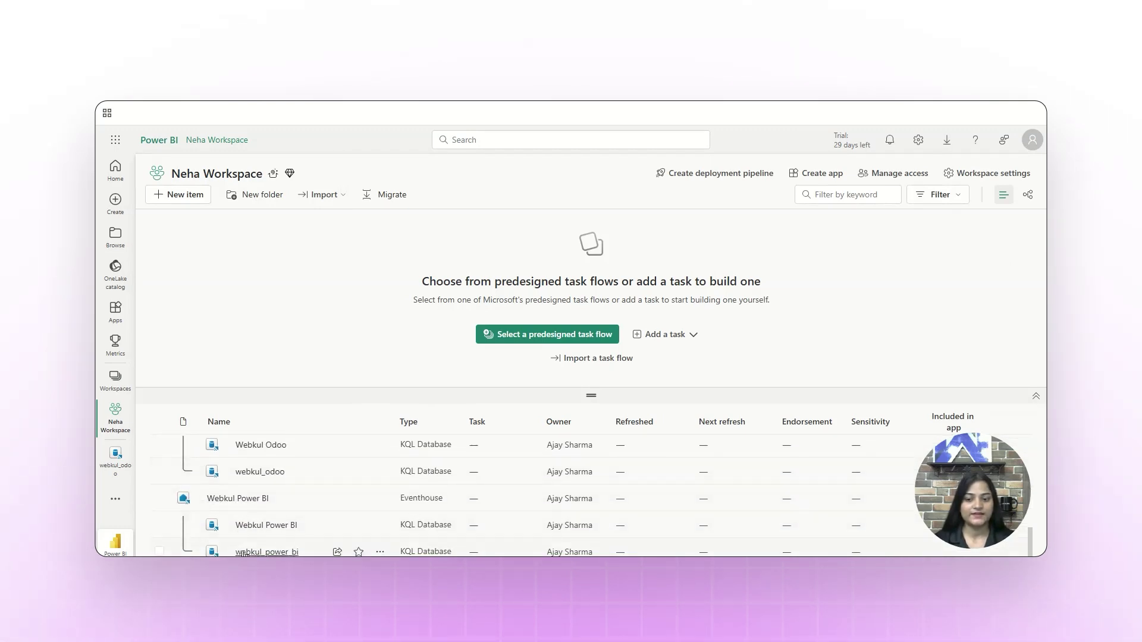
{"action": "mouse_move", "coordinate": [247, 525]}
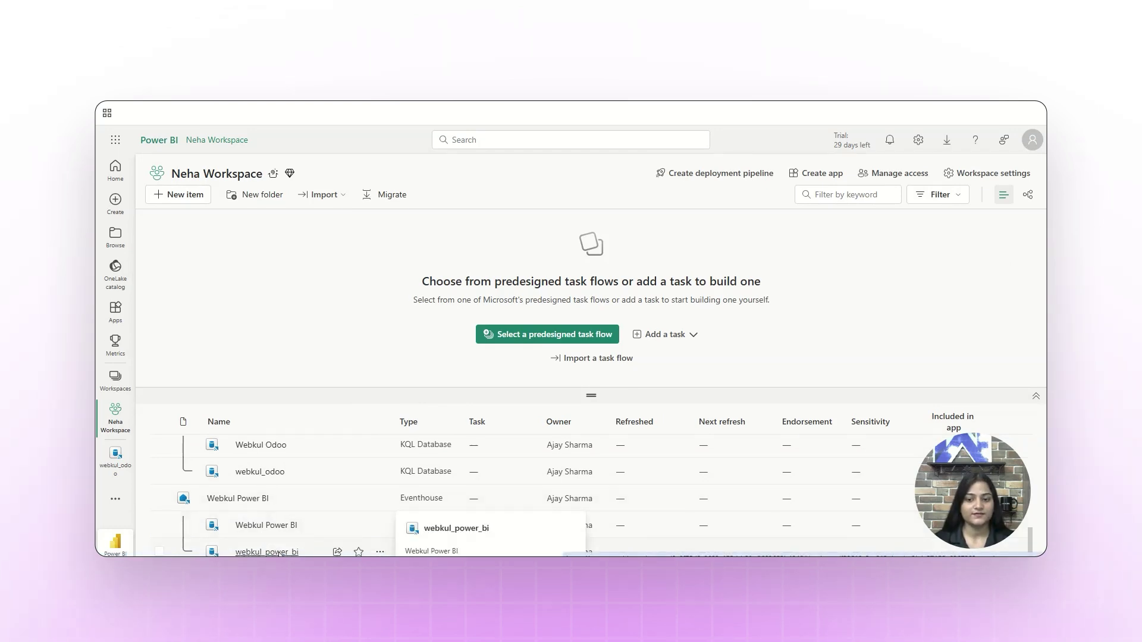
Open the webkul_power_bi KQL database and check that its webkul_power_bi table holds 49 rows
{"action": "left_click", "coordinate": [279, 553]}
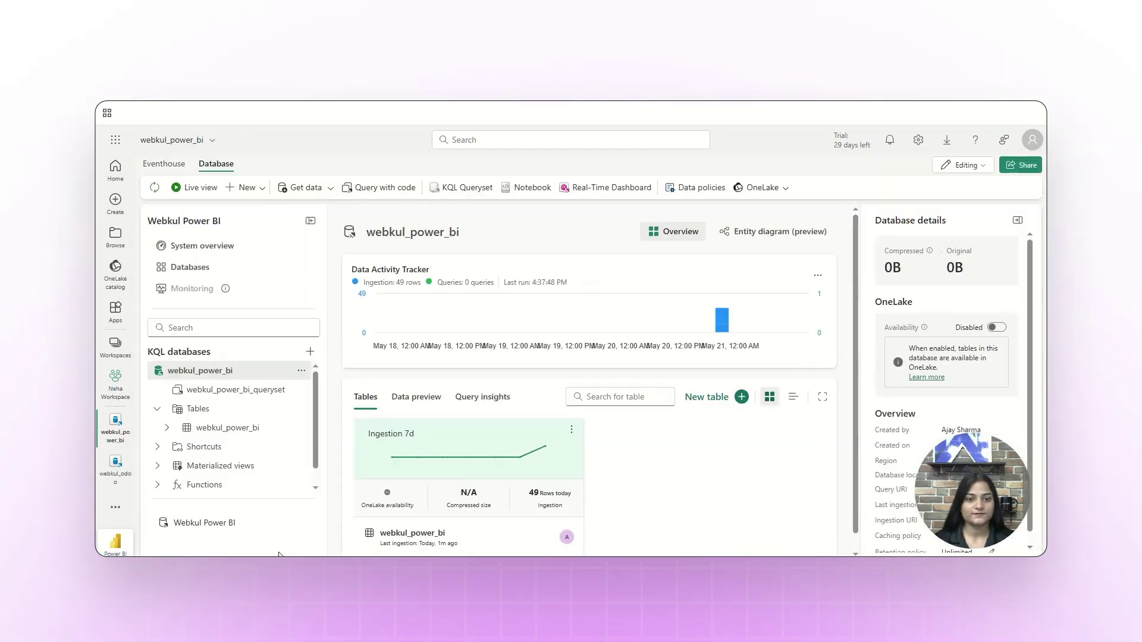